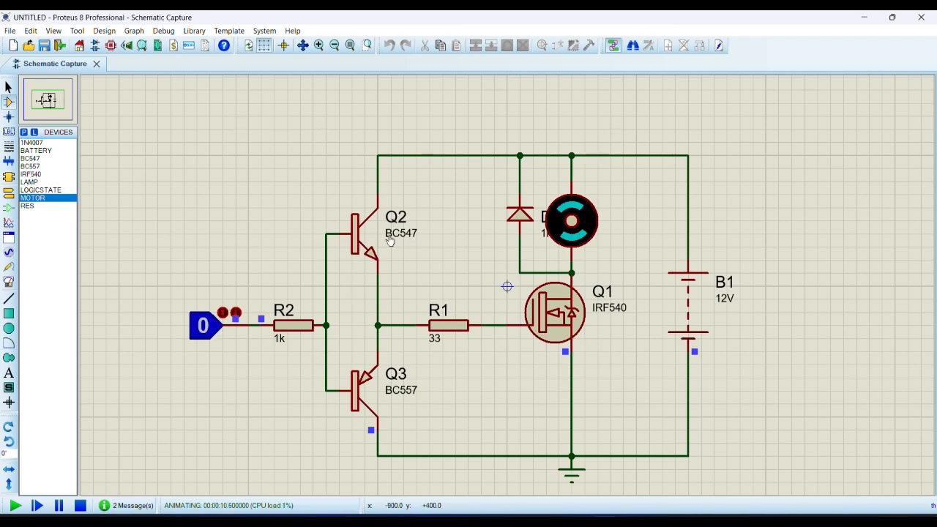
- Toggle the logic state input in the running simulation to check how the motor responds
{"action": "left_click", "coordinate": [204, 327]}
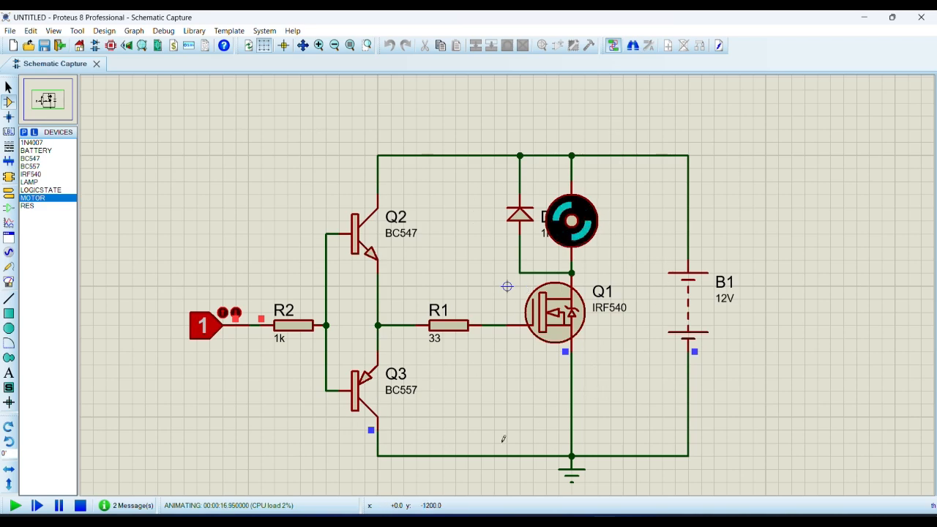
{"action": "left_click", "coordinate": [190, 329]}
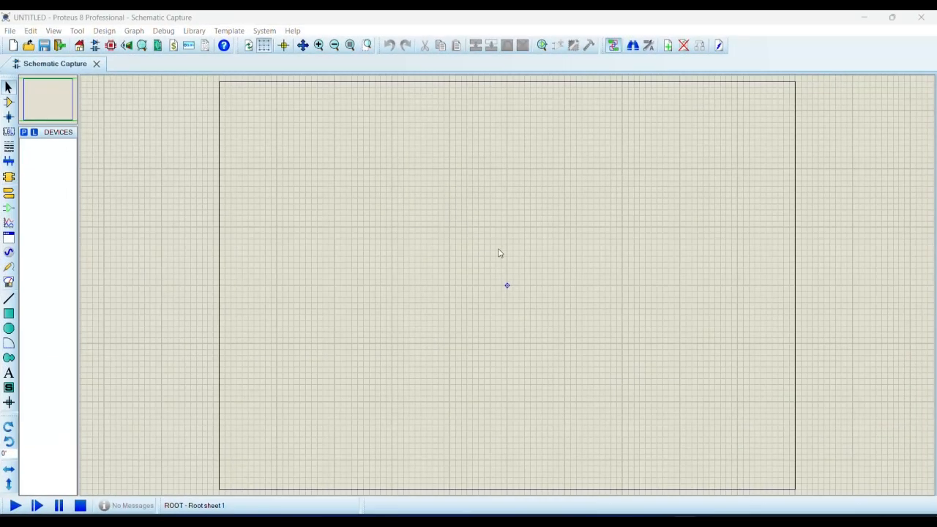
- Add the generic resistor RES and the BC547 NPN transistor from the component library to the device list
{"action": "left_click", "coordinate": [24, 133]}
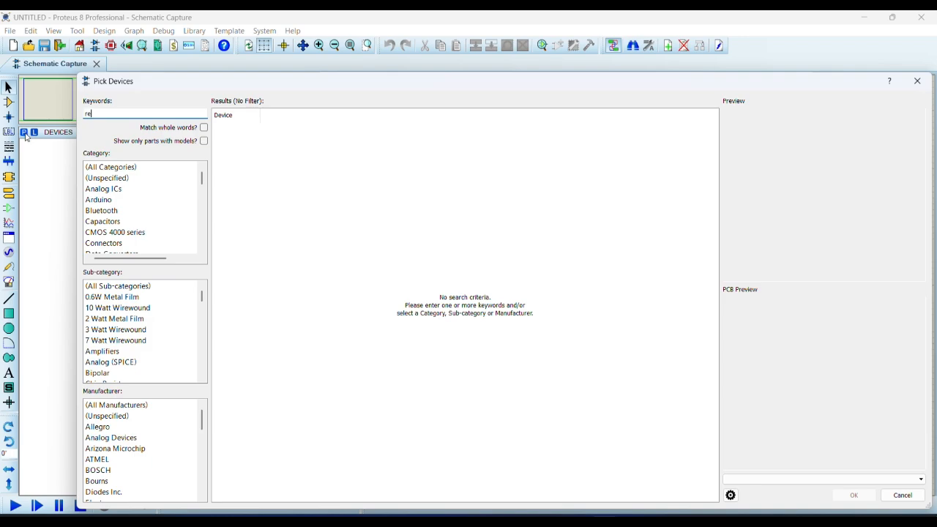
{"action": "type", "text": "res"}
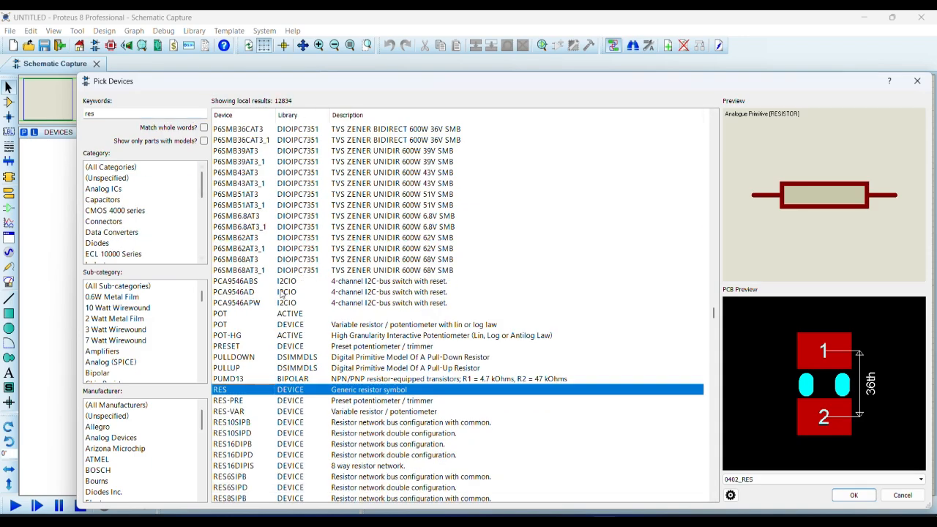
{"action": "double_click", "coordinate": [273, 392]}
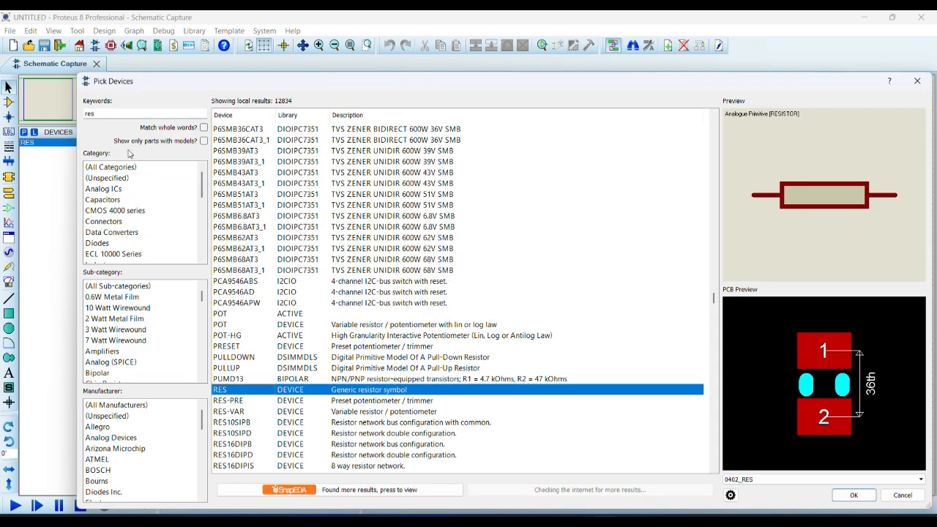
{"action": "double_click", "coordinate": [100, 114]}
{"action": "type", "text": "bc"}
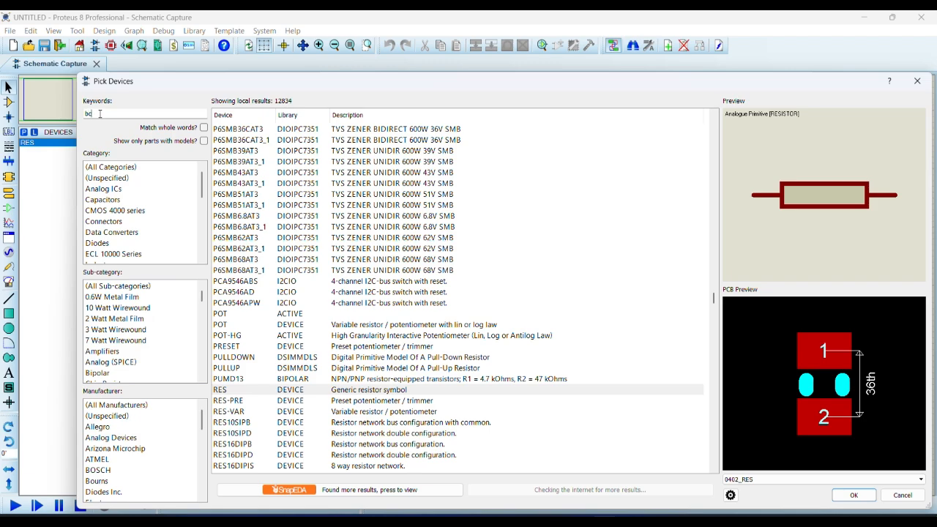
{"action": "type", "text": "547"}
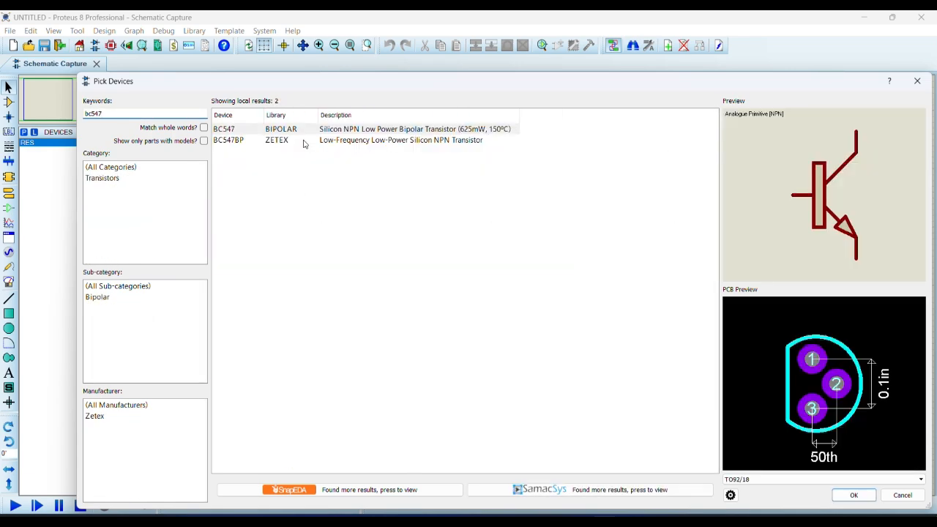
{"action": "left_click", "coordinate": [291, 132]}
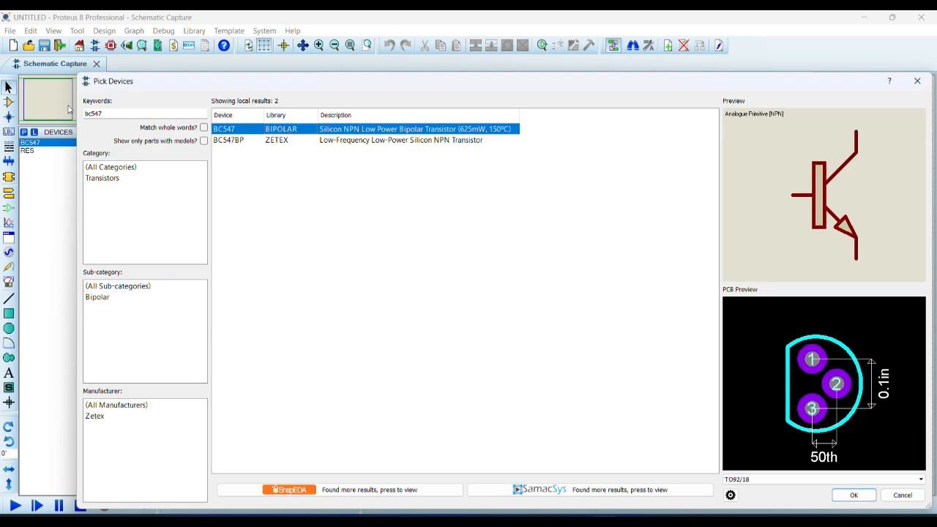
- Add the BC557 PNP transistor and the 1N4007 diode from the DIODESINC library to the device list
{"action": "double_click", "coordinate": [112, 115]}
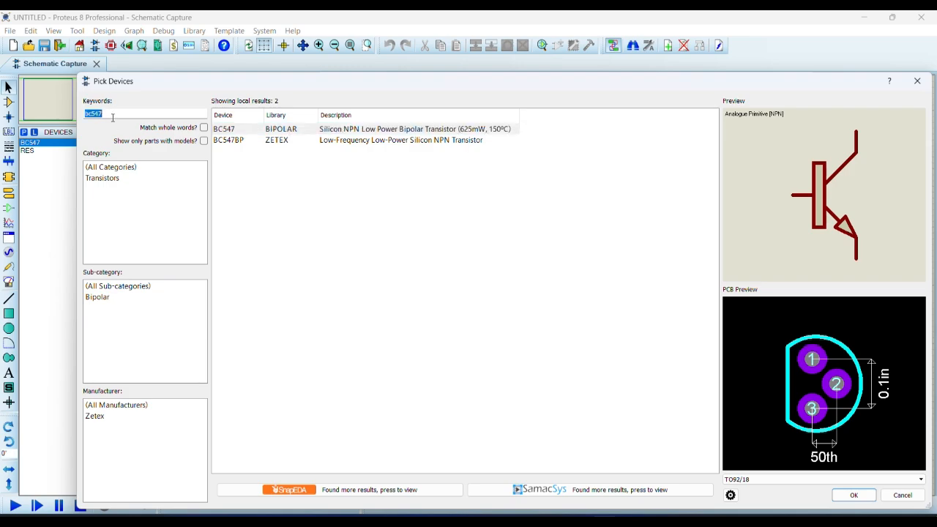
{"action": "type", "text": "bc5"}
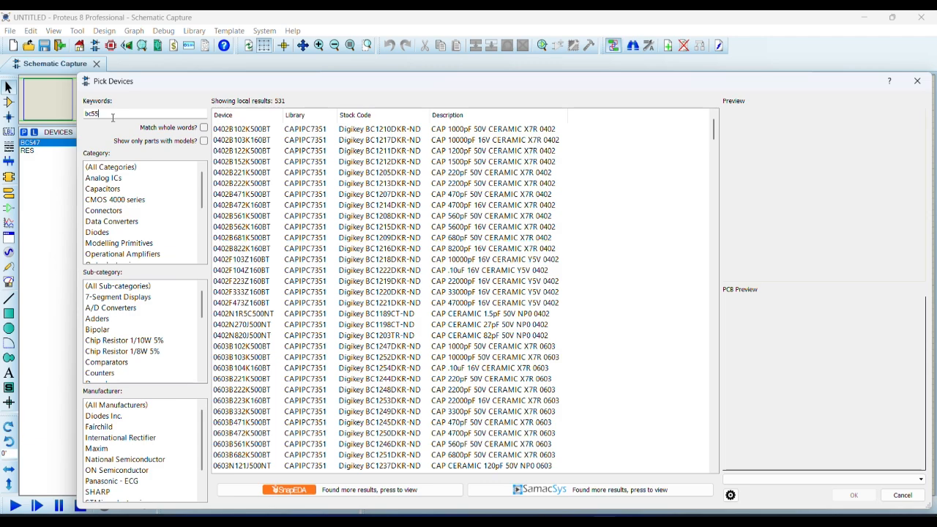
{"action": "double_click", "coordinate": [234, 133]}
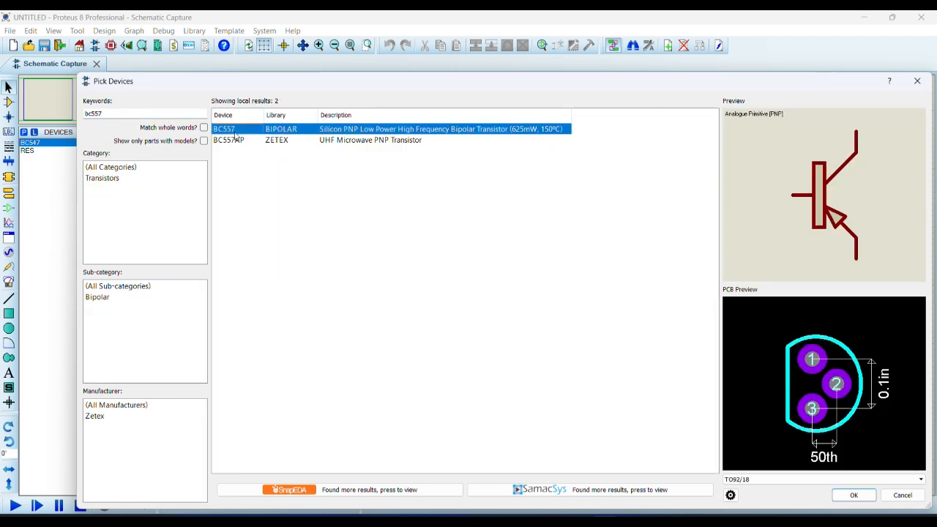
{"action": "double_click", "coordinate": [121, 117]}
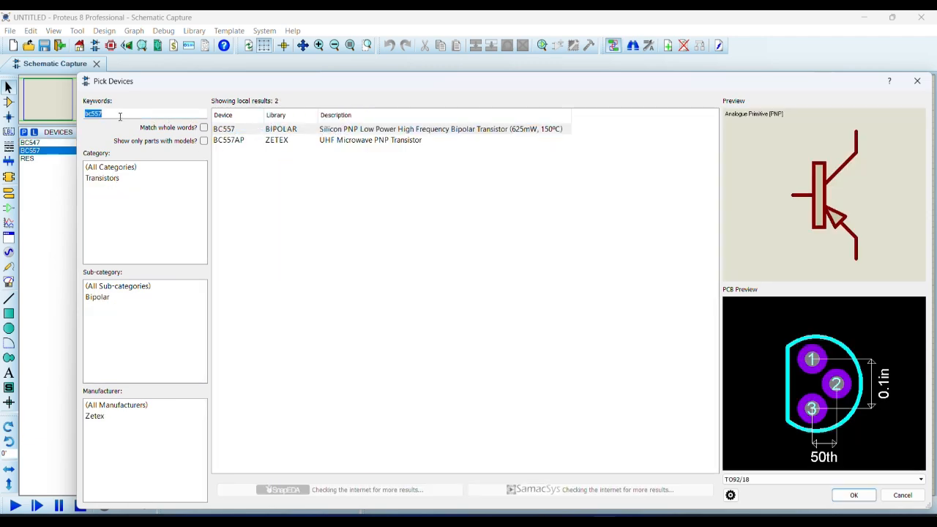
{"action": "key", "text": "BackSpace"}
{"action": "type", "text": "1n"}
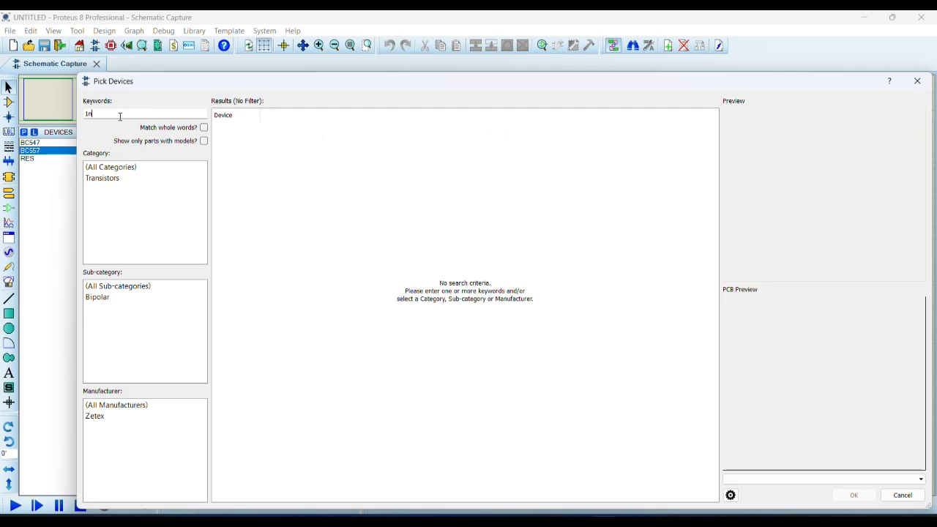
{"action": "type", "text": "4007"}
{"action": "double_click", "coordinate": [232, 129]}
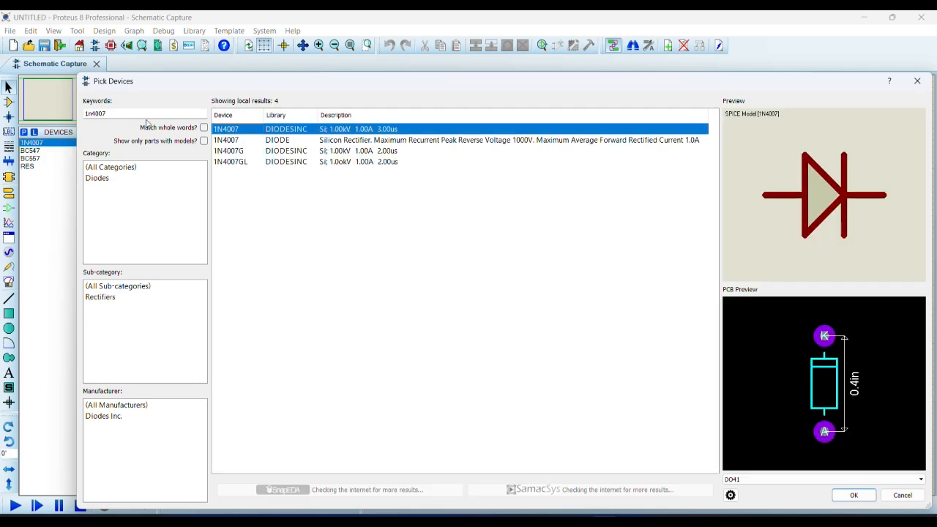
- Add the IRF540 MOSFET from the IRPOWER library and the animated LAMP to the device list, then finish picking devices
{"action": "double_click", "coordinate": [145, 114]}
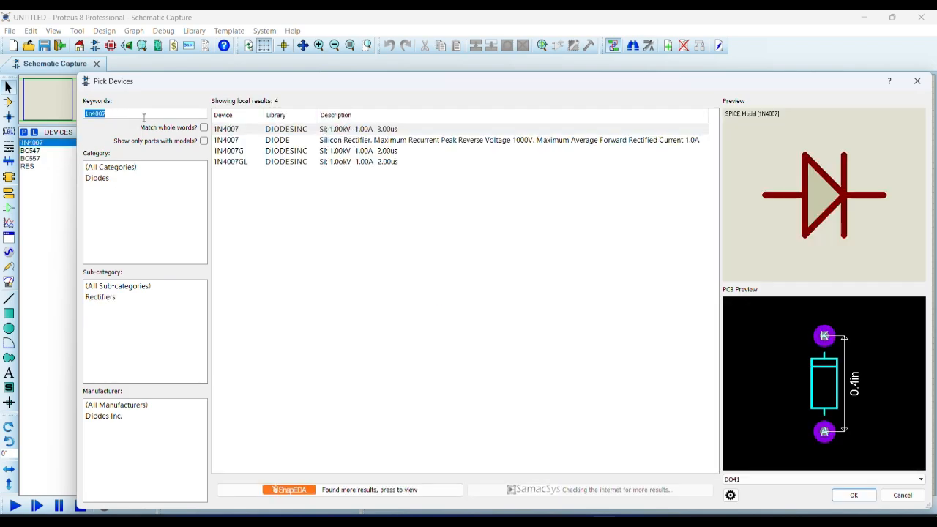
{"action": "type", "text": "irf"}
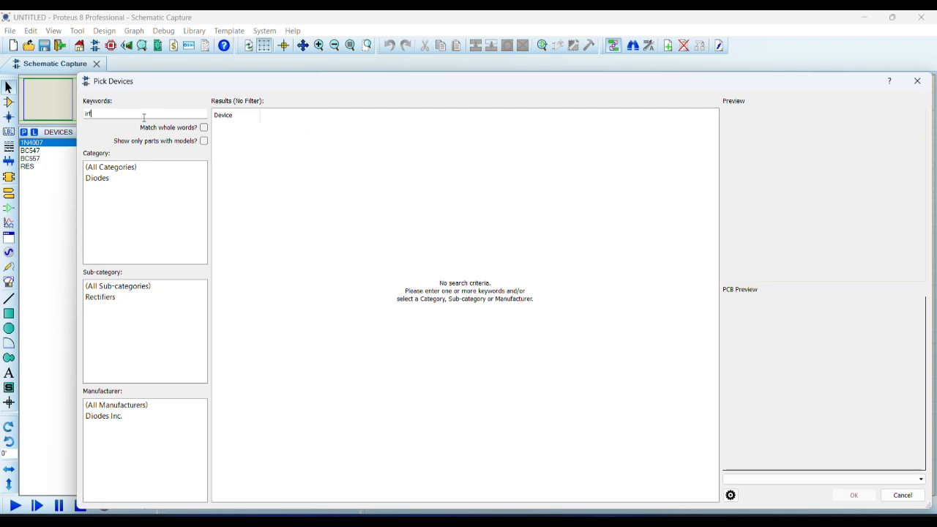
{"action": "type", "text": "540"}
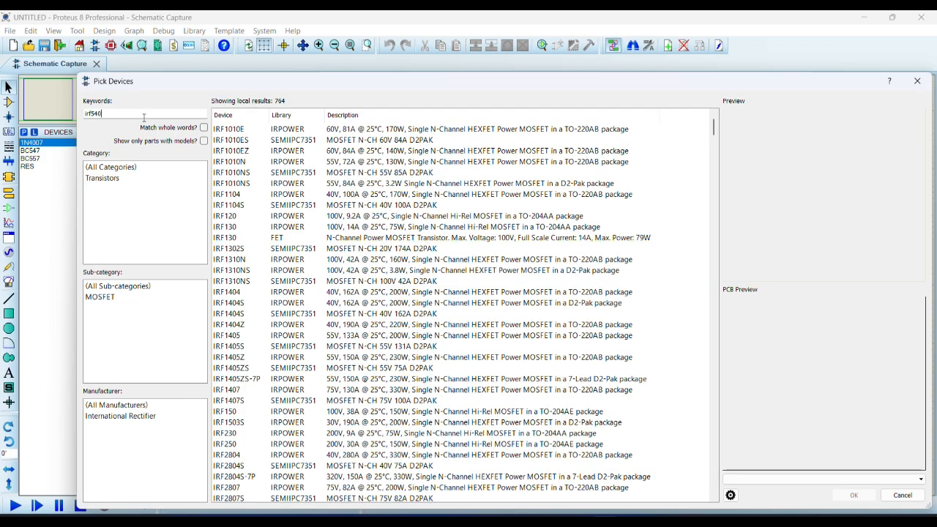
{"action": "double_click", "coordinate": [232, 130]}
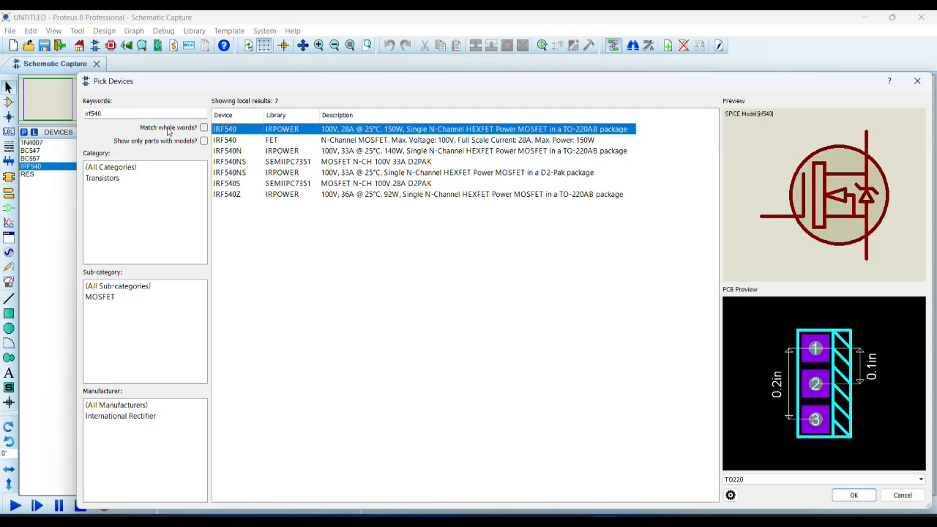
{"action": "double_click", "coordinate": [144, 117]}
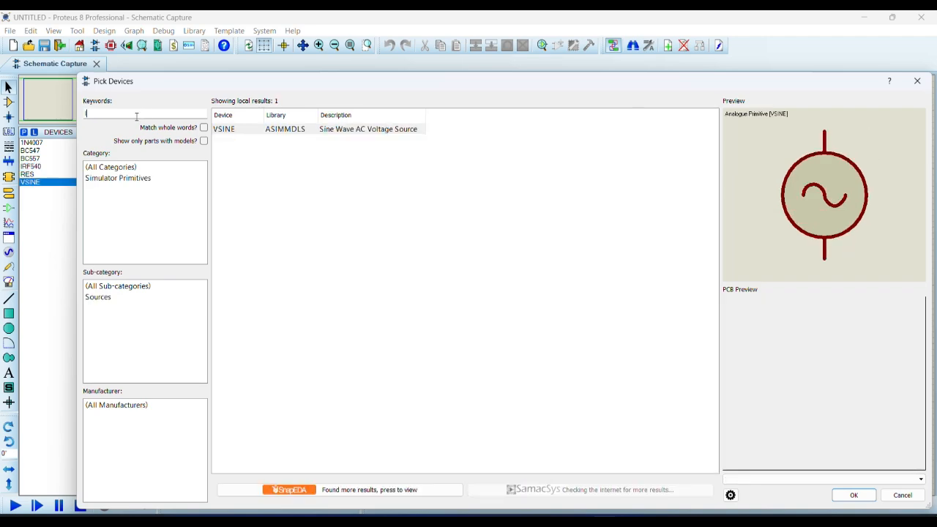
{"action": "type", "text": "lamp"}
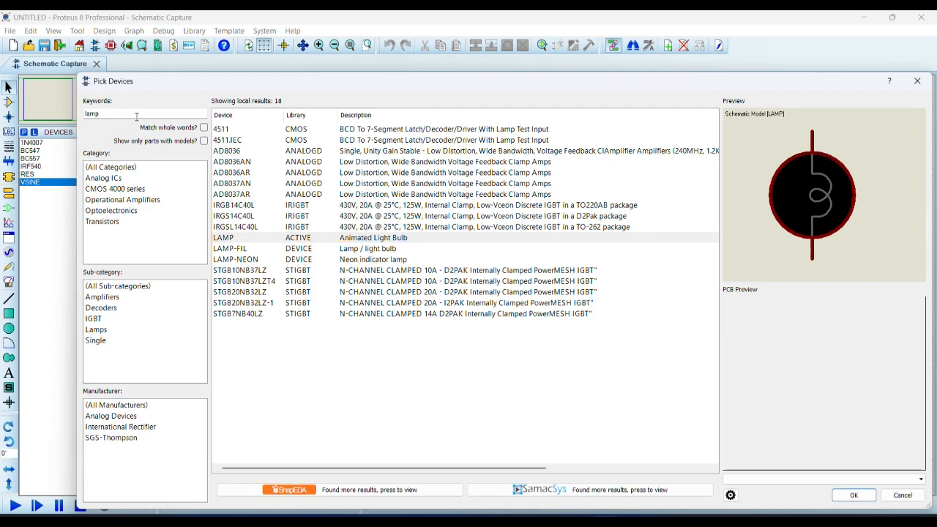
{"action": "double_click", "coordinate": [350, 237]}
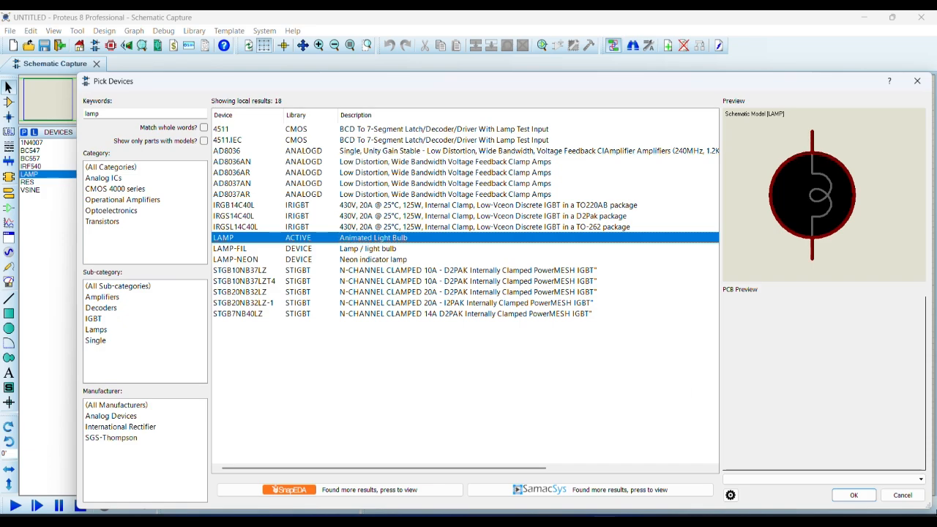
{"action": "left_click", "coordinate": [853, 496]}
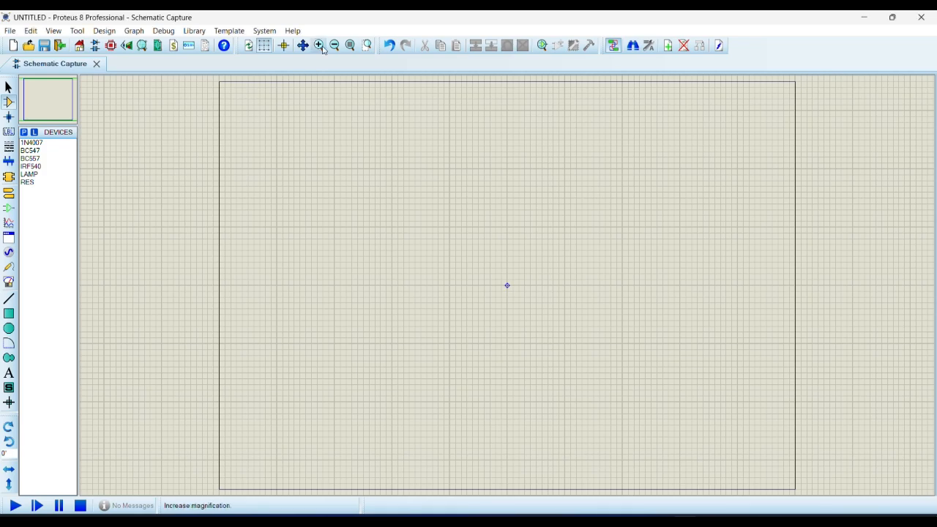
- Place the IRF540 MOSFET near the centre of the schematic sheet
{"action": "left_click", "coordinate": [318, 45]}
{"action": "left_click", "coordinate": [318, 45]}
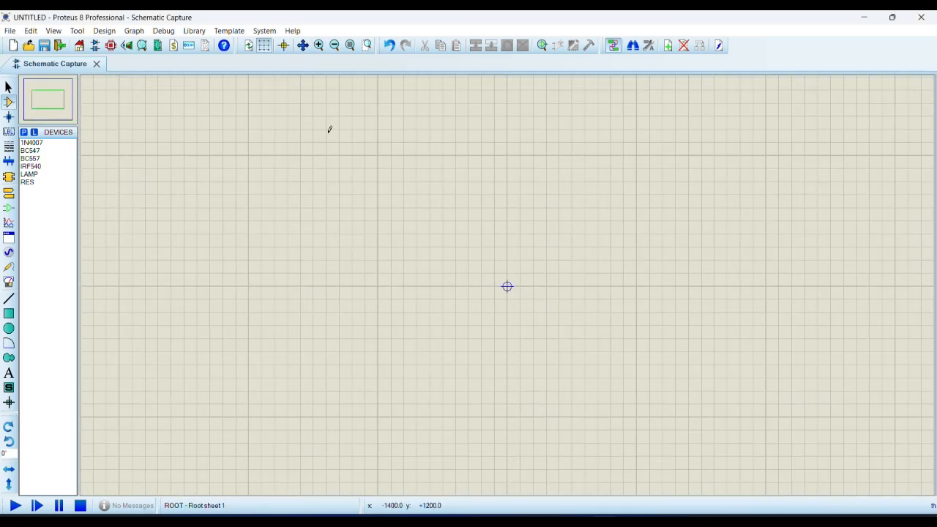
{"action": "left_click", "coordinate": [48, 142]}
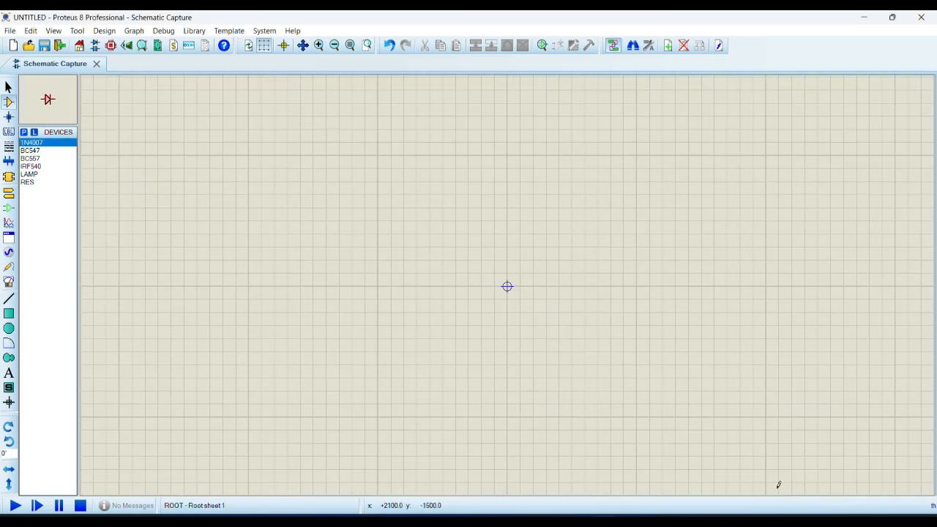
{"action": "left_click", "coordinate": [31, 166]}
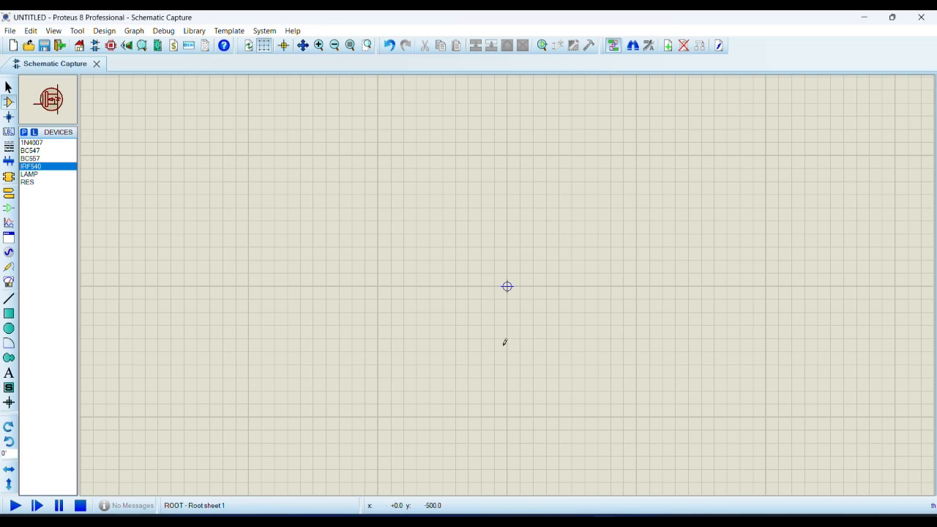
{"action": "left_click", "coordinate": [507, 287]}
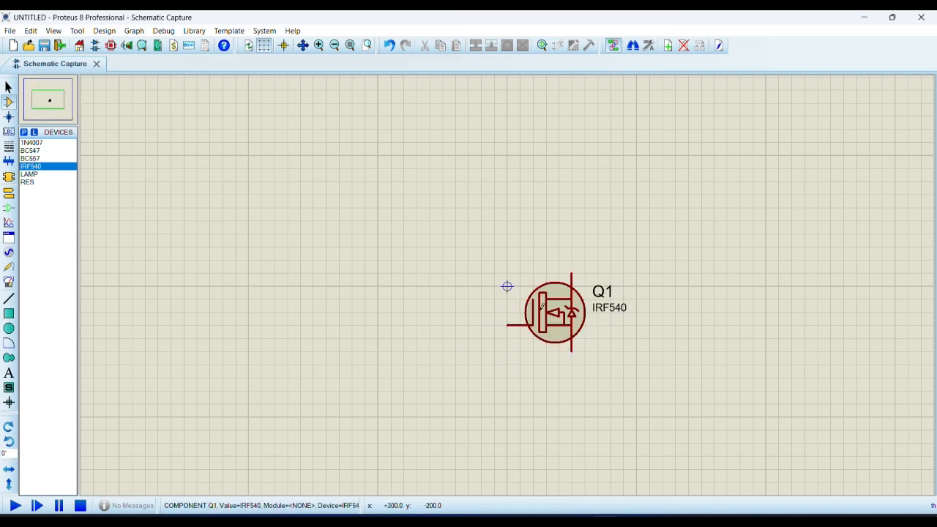
- Place a resistor with resistance 33 to the left of the IRF540 and wire it to the MOSFET's gate
{"action": "left_click", "coordinate": [27, 182]}
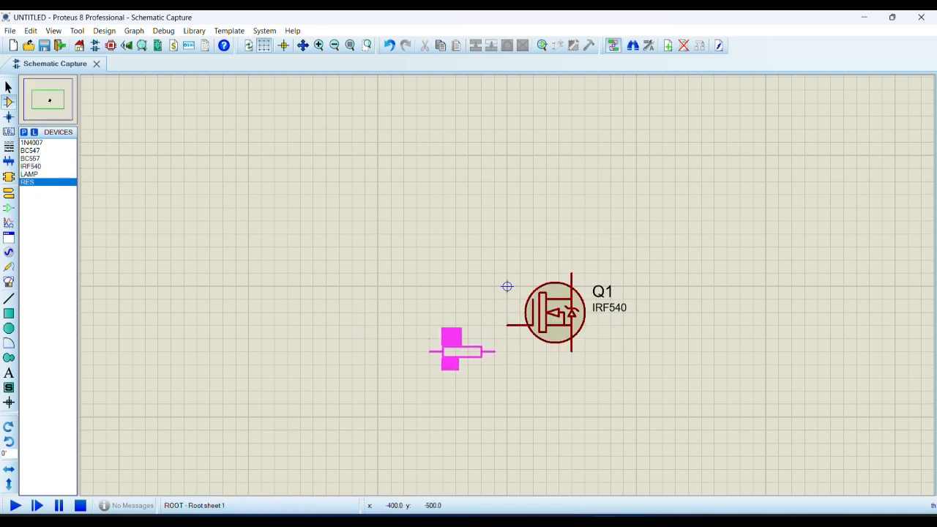
{"action": "left_click", "coordinate": [443, 326]}
{"action": "double_click", "coordinate": [443, 327]}
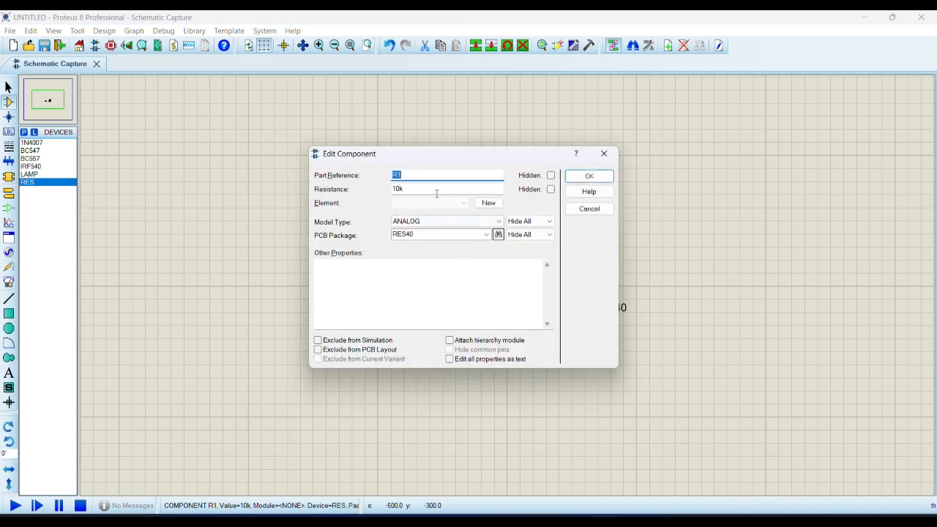
{"action": "double_click", "coordinate": [434, 193]}
{"action": "type", "text": "33"}
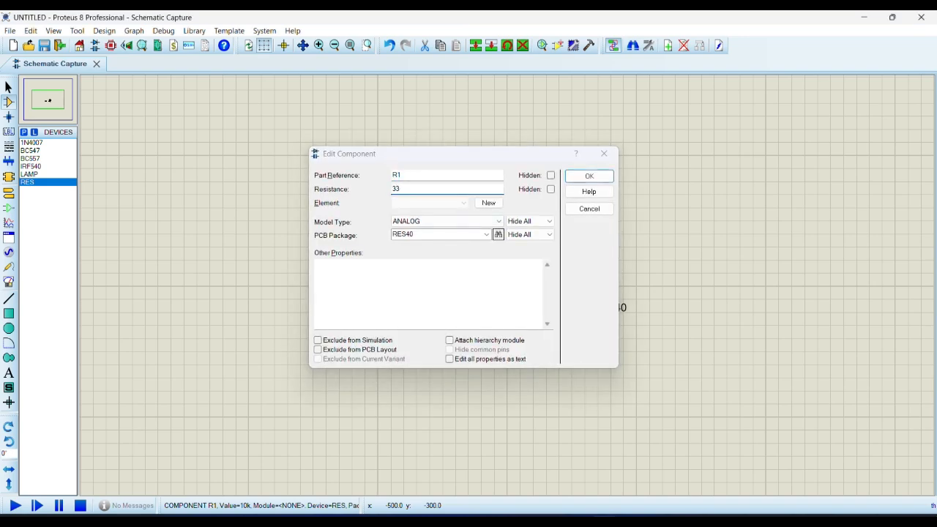
{"action": "key", "text": "Return"}
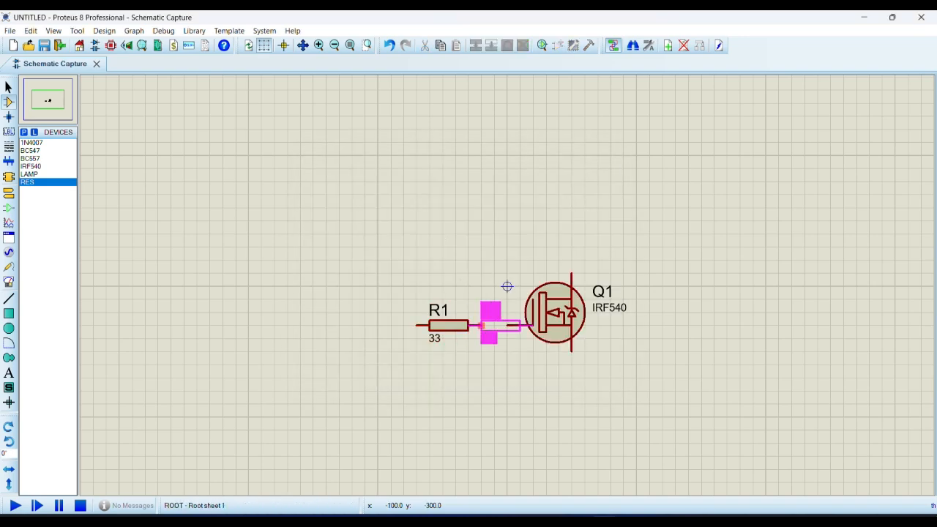
{"action": "left_click", "coordinate": [481, 325]}
{"action": "left_click", "coordinate": [506, 325]}
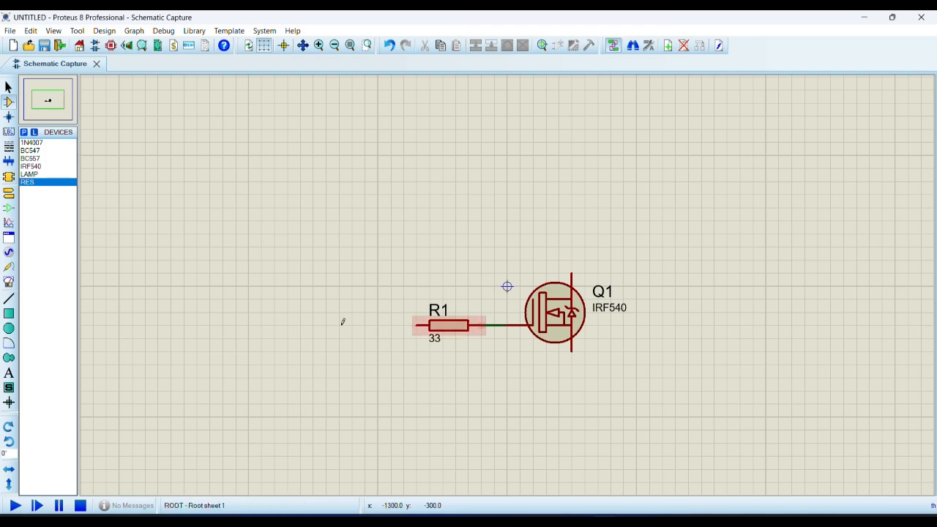
- Place the BC547 above and the BC557 below the 33 ohm resistor's free end, mirroring the BC557 vertically so its emitter faces up
{"action": "left_click", "coordinate": [30, 151]}
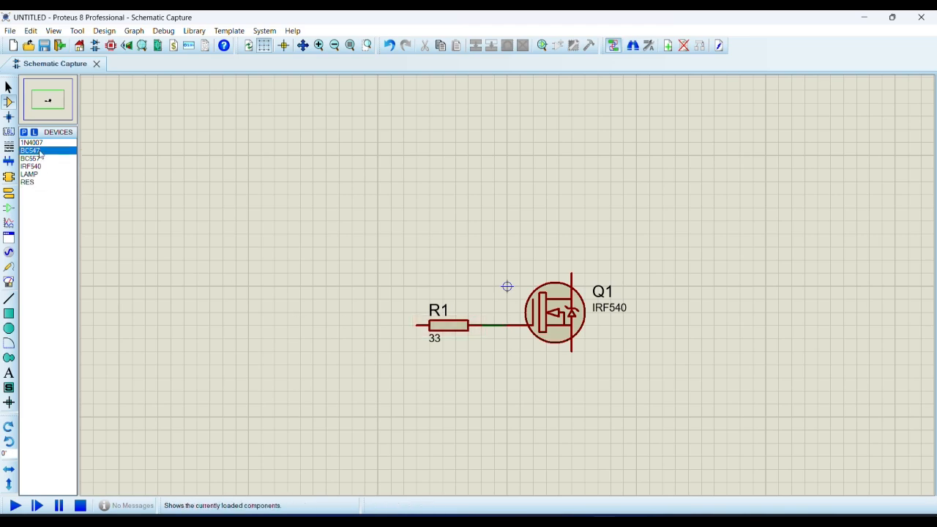
{"action": "left_click", "coordinate": [370, 233]}
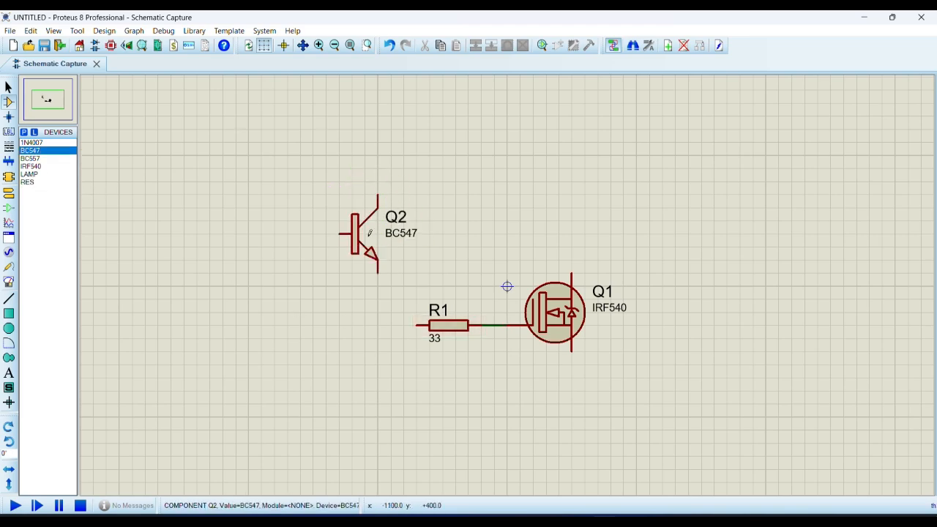
{"action": "left_click", "coordinate": [30, 158]}
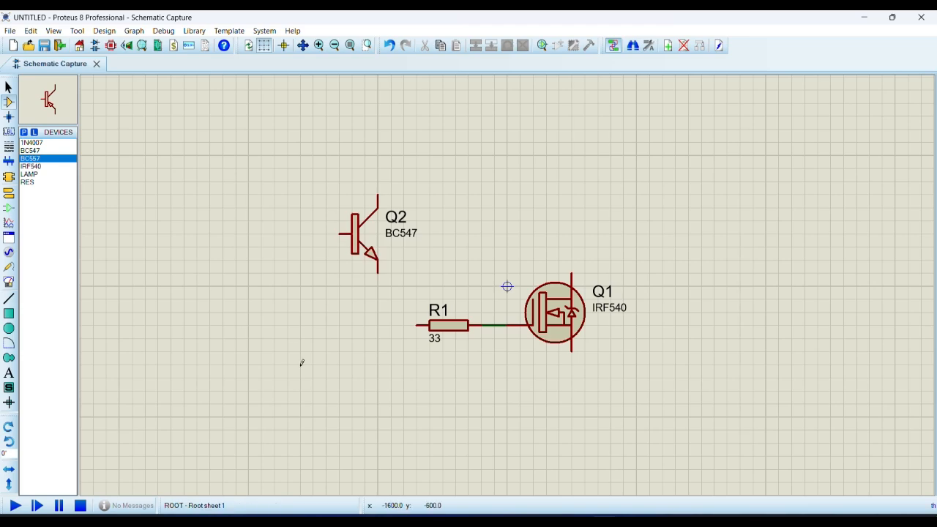
{"action": "left_click", "coordinate": [318, 389]}
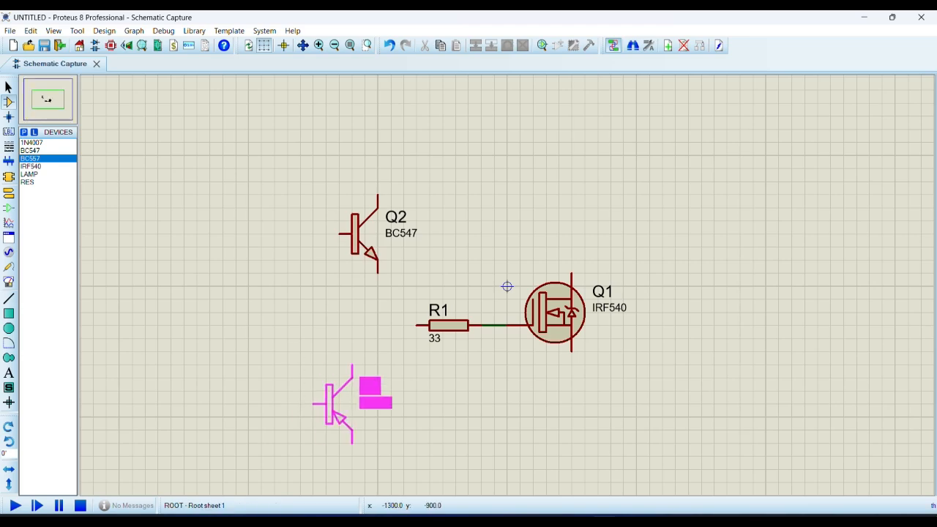
{"action": "left_click", "coordinate": [365, 388]}
{"action": "right_click", "coordinate": [366, 388]}
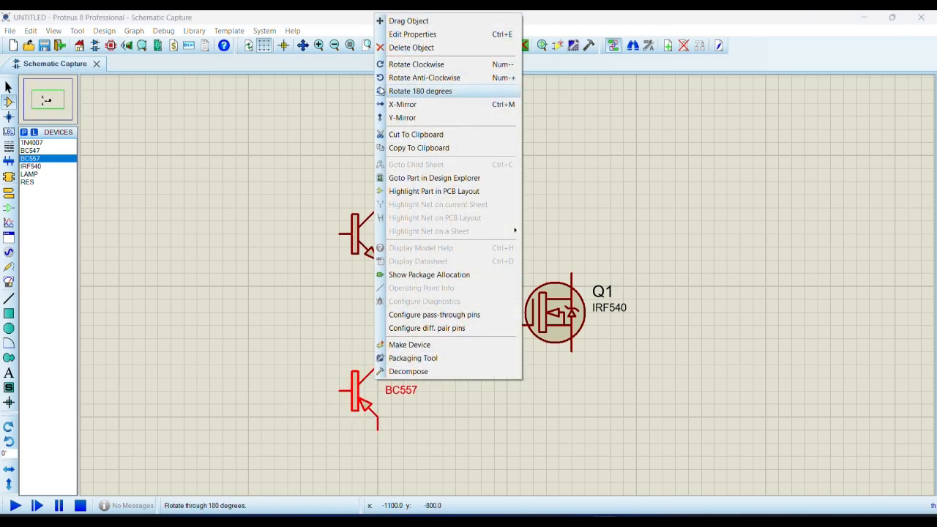
{"action": "left_click", "coordinate": [410, 118]}
{"action": "left_click", "coordinate": [444, 412]}
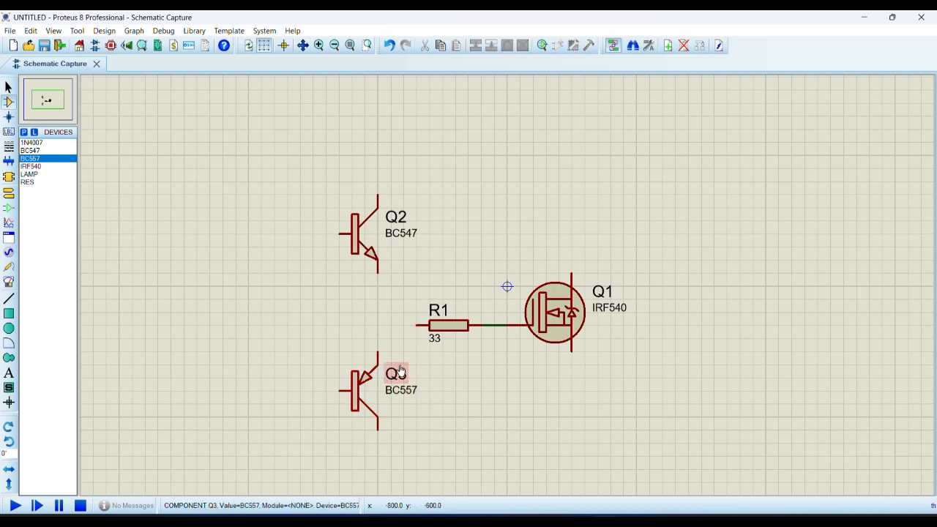
- Wire the BC557 emitter to the BC547 emitter and connect R1's free end to that junction
{"action": "left_click", "coordinate": [377, 352]}
{"action": "left_click", "coordinate": [377, 271]}
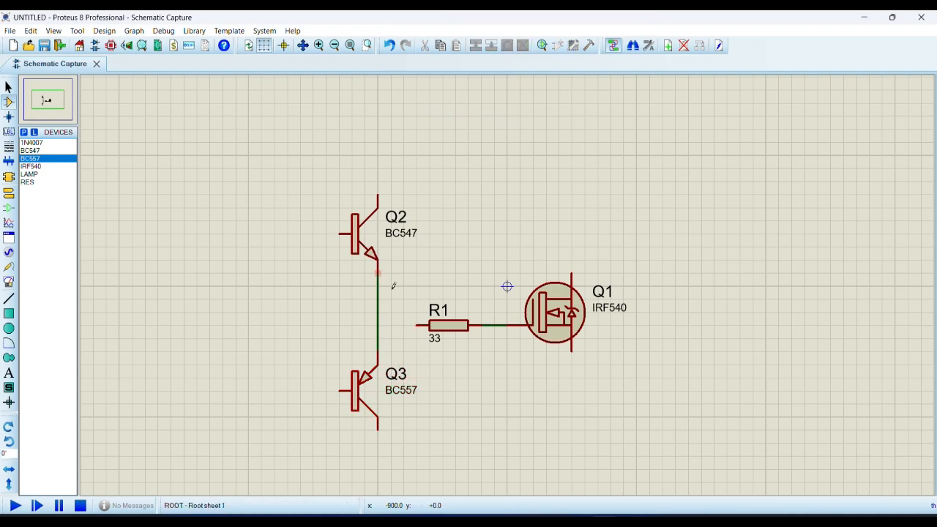
{"action": "left_click", "coordinate": [417, 325]}
{"action": "left_click", "coordinate": [378, 325]}
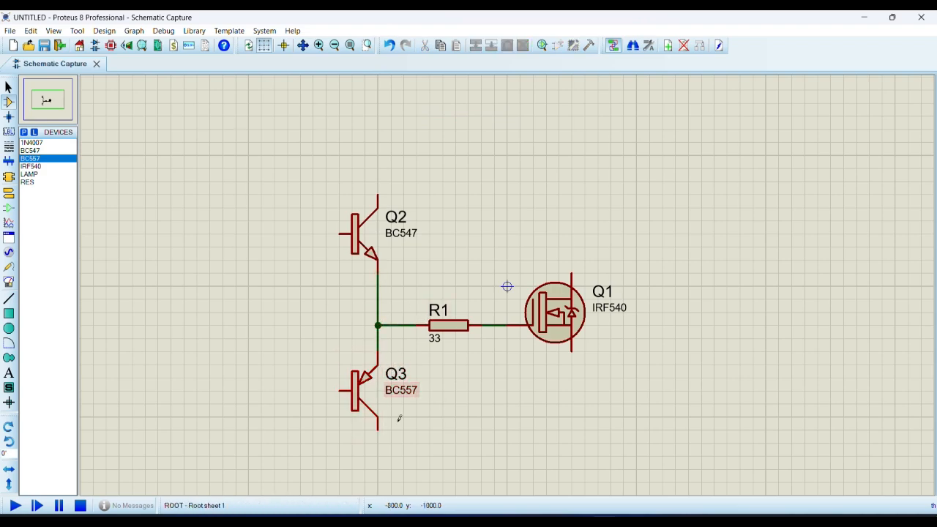
- Wire the IRF540 source to the BC557 collector and join the bases of the two transistors
{"action": "left_click", "coordinate": [571, 353]}
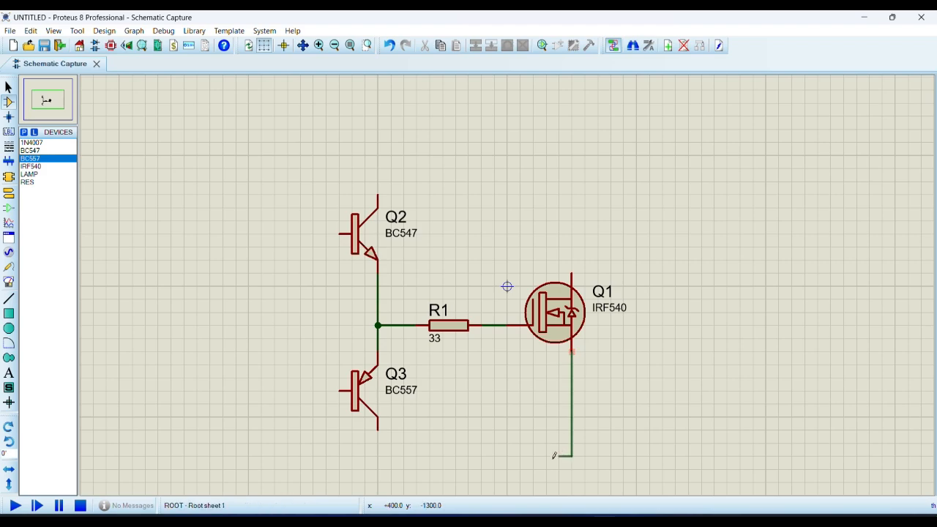
{"action": "left_click", "coordinate": [376, 429]}
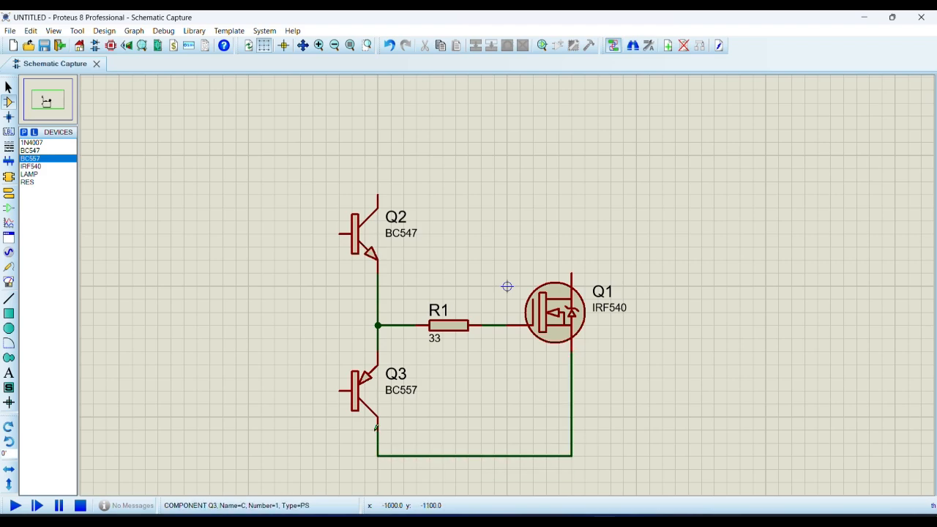
{"action": "left_click", "coordinate": [339, 234]}
{"action": "left_click", "coordinate": [338, 390]}
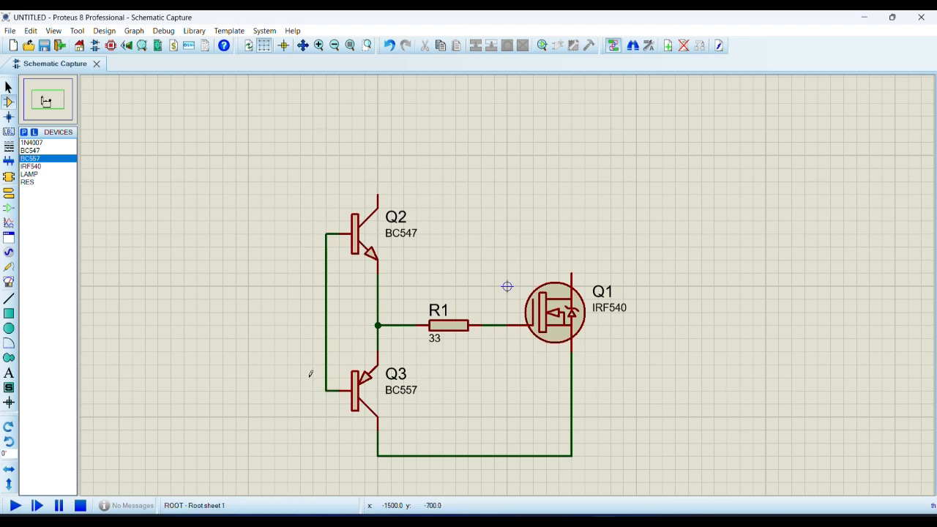
- Place a resistor at the joined transistor bases and set its resistance to 1k
{"action": "left_click", "coordinate": [27, 181]}
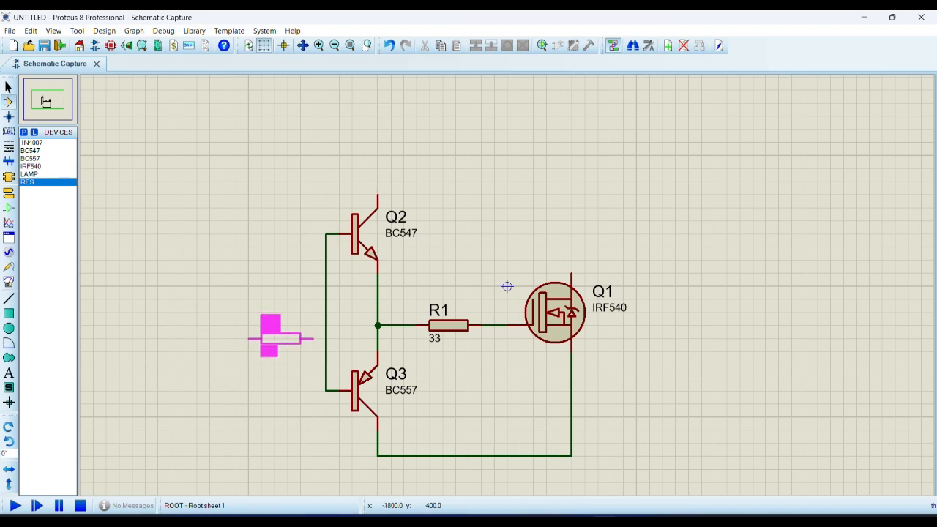
{"action": "left_click", "coordinate": [285, 325]}
{"action": "double_click", "coordinate": [285, 325]}
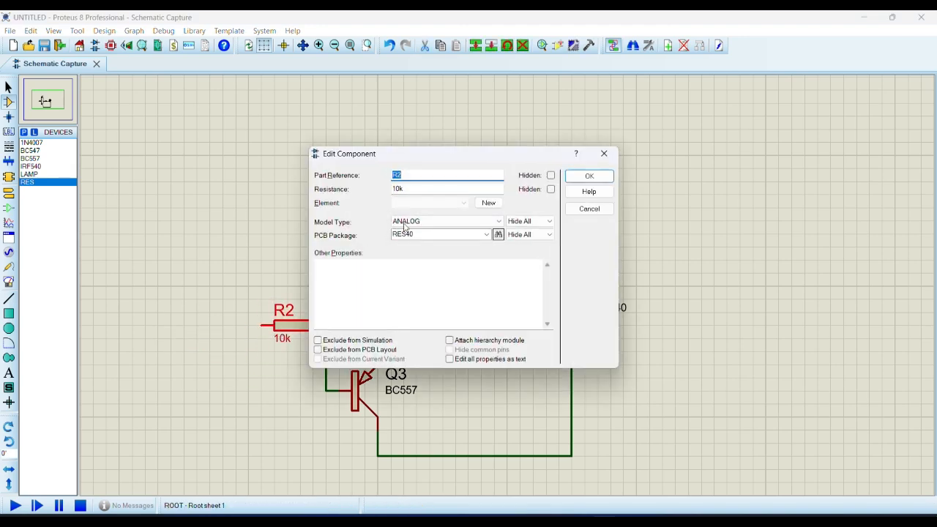
{"action": "left_click", "coordinate": [414, 190]}
{"action": "double_click", "coordinate": [415, 190]}
{"action": "type", "text": "1"}
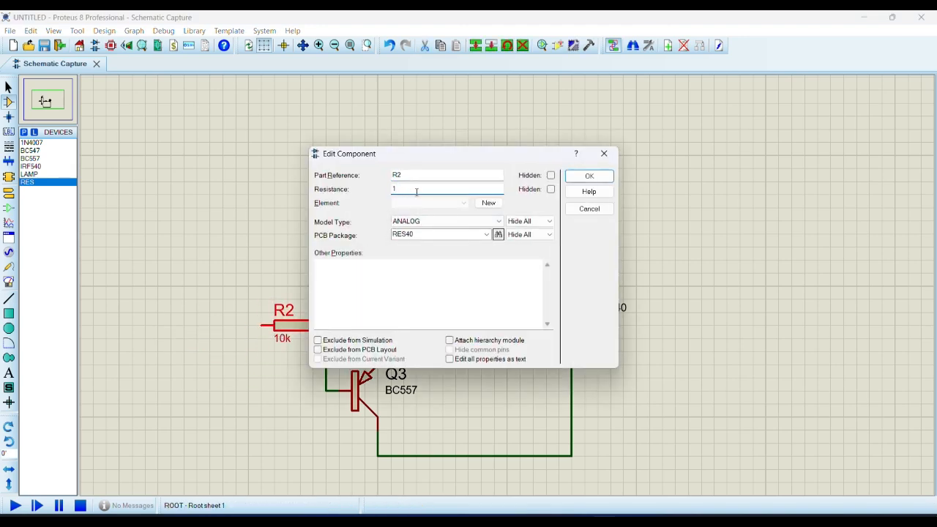
{"action": "type", "text": "k"}
{"action": "key", "text": "Return"}
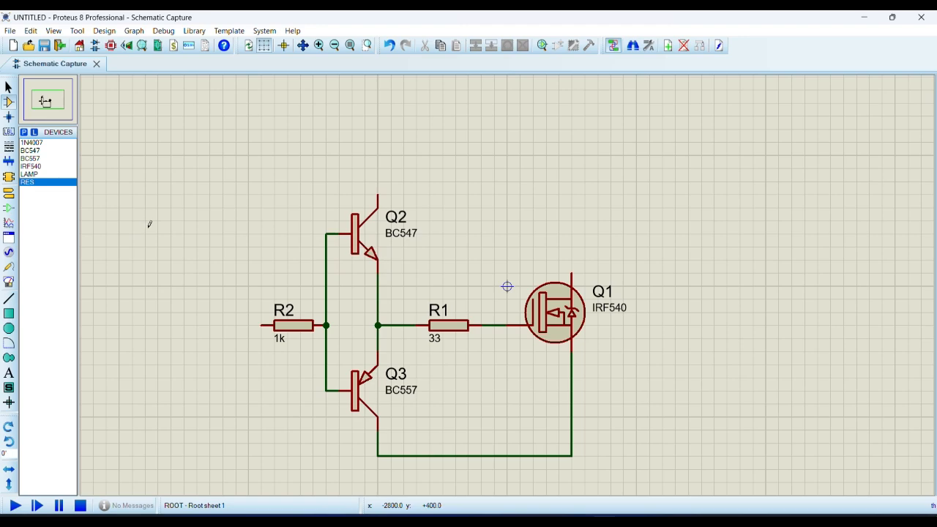
- Place the 1N4007 diode above the IRF540, rotated so its cathode points up
{"action": "left_click", "coordinate": [42, 143]}
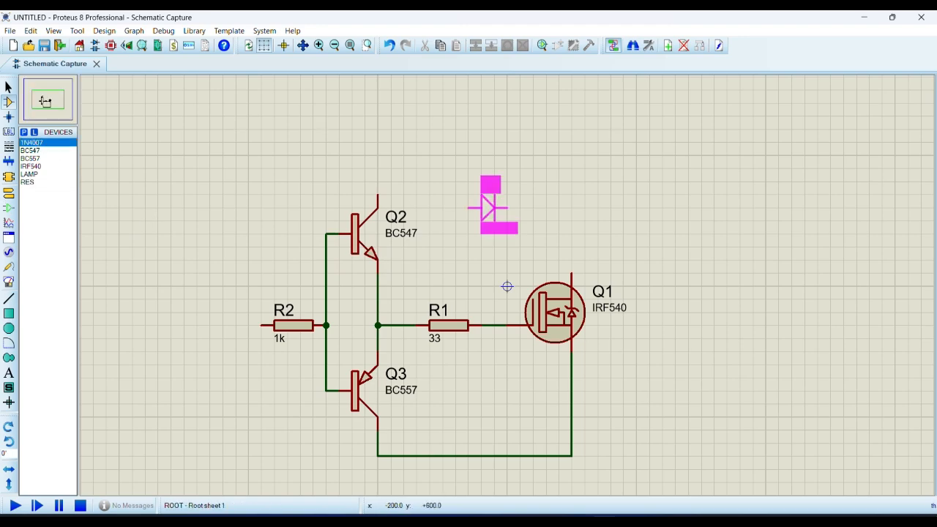
{"action": "key", "text": "KP_Subtract"}
{"action": "key", "text": "KP_Subtract"}
{"action": "key", "text": "KP_Subtract"}
{"action": "left_click", "coordinate": [519, 219]}
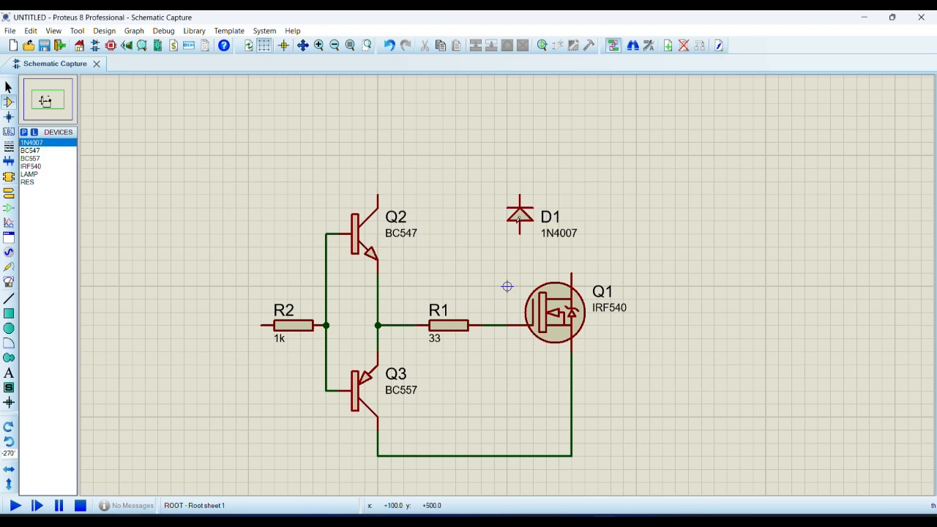
- Wire the diode's anode to the IRF540 drain and its cathode to the BC547 collector
{"action": "left_click", "coordinate": [520, 234]}
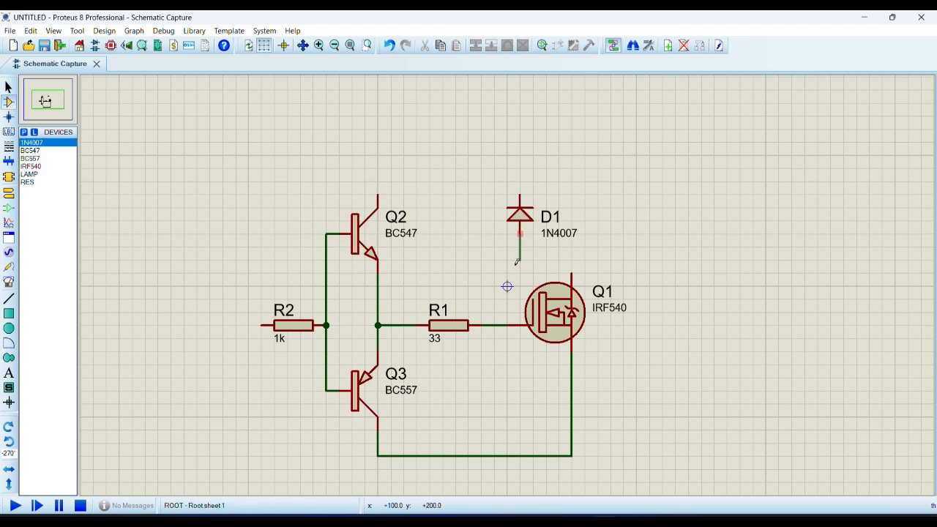
{"action": "left_click", "coordinate": [571, 272]}
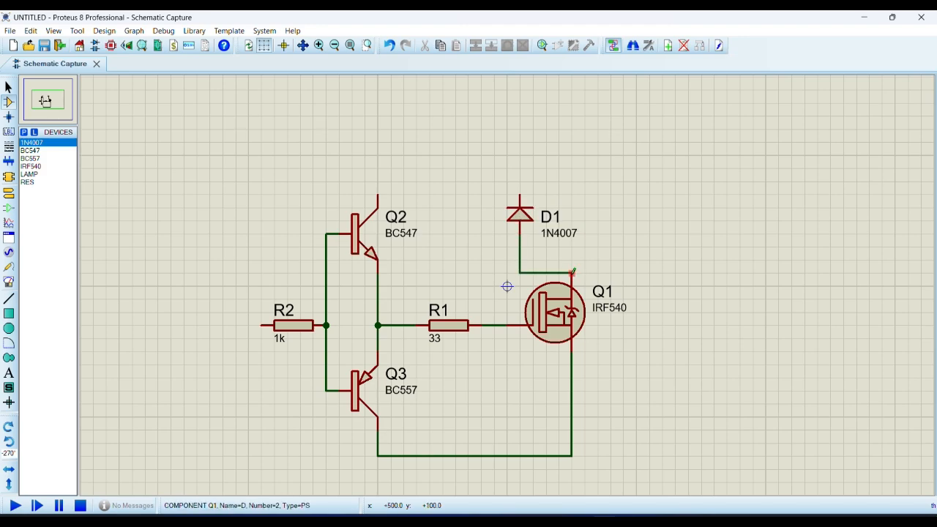
{"action": "left_click", "coordinate": [378, 194]}
{"action": "left_click", "coordinate": [378, 155]}
{"action": "left_click", "coordinate": [520, 156]}
{"action": "left_click", "coordinate": [520, 195]}
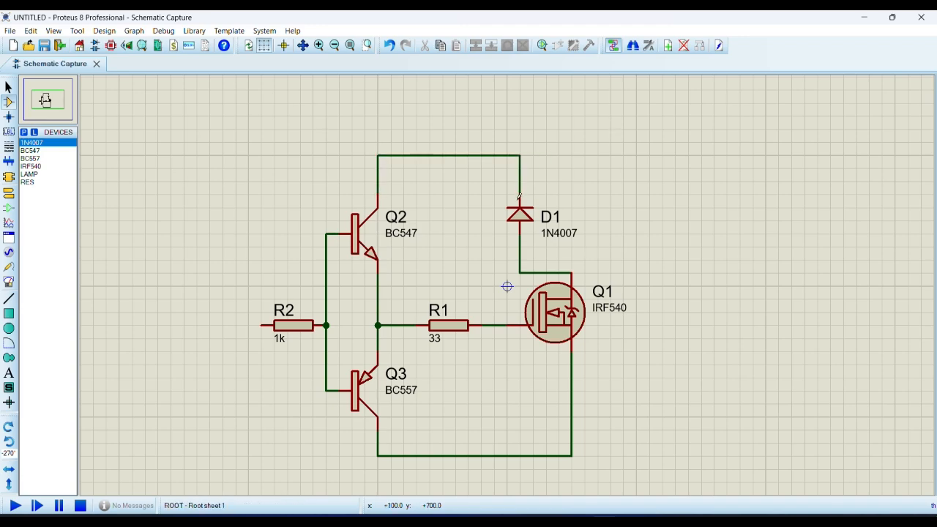
- Place the lamp vertically on the IRF540 drain and wire its upper end to the diode's cathode line
{"action": "left_click", "coordinate": [42, 175]}
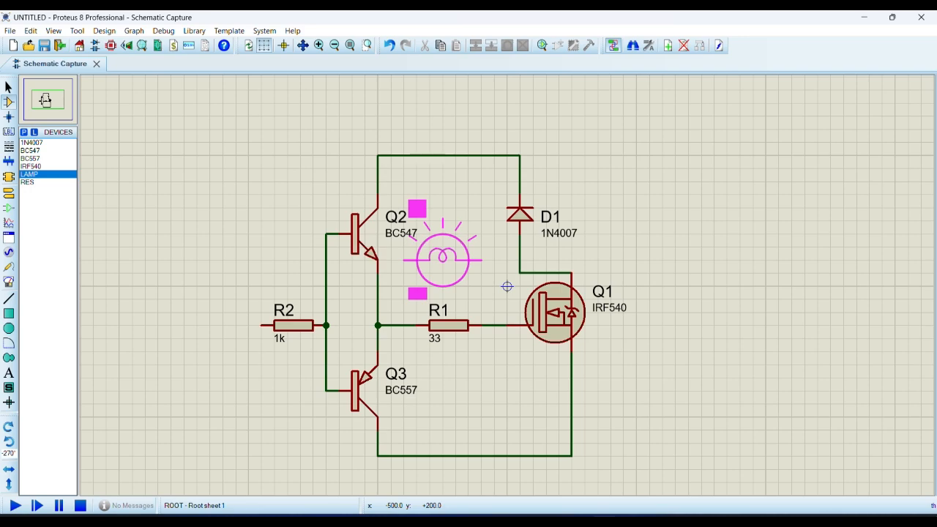
{"action": "key", "text": "KP_Subtract"}
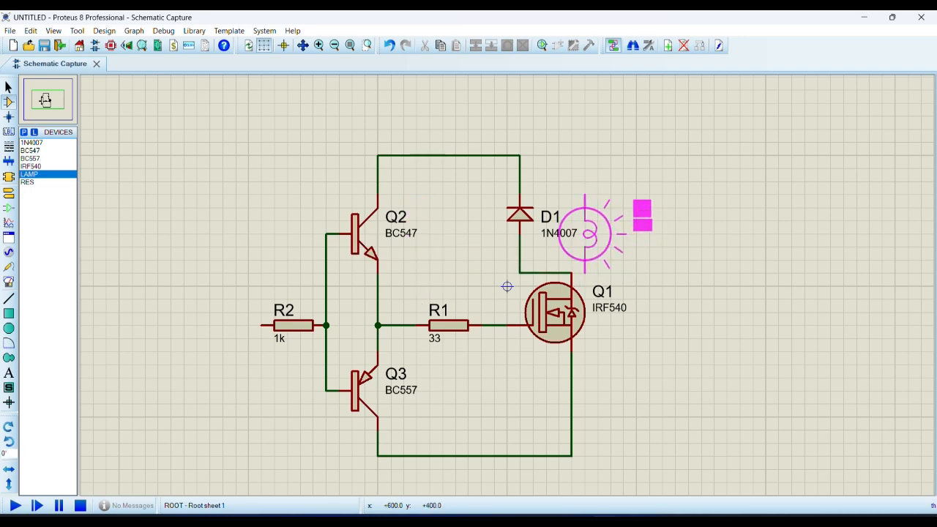
{"action": "left_click", "coordinate": [572, 235]}
{"action": "left_click", "coordinate": [572, 173]}
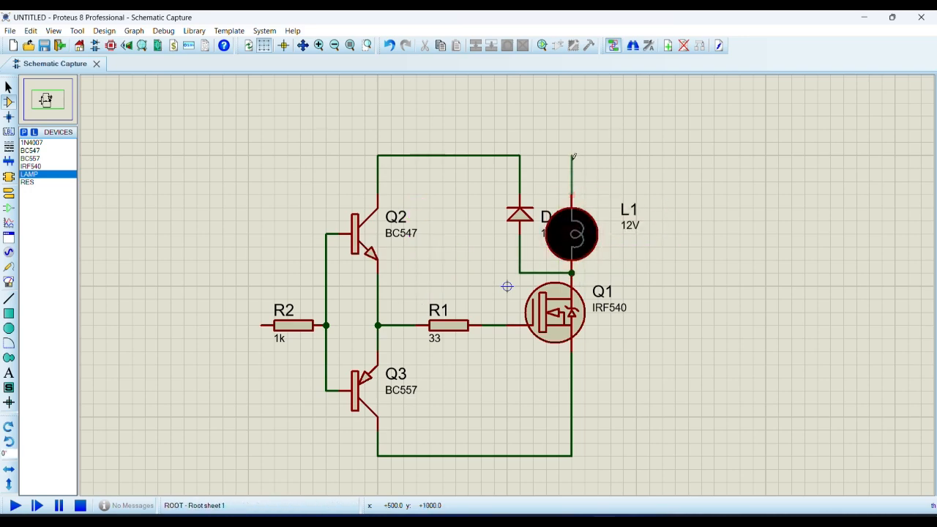
{"action": "left_click", "coordinate": [520, 155]}
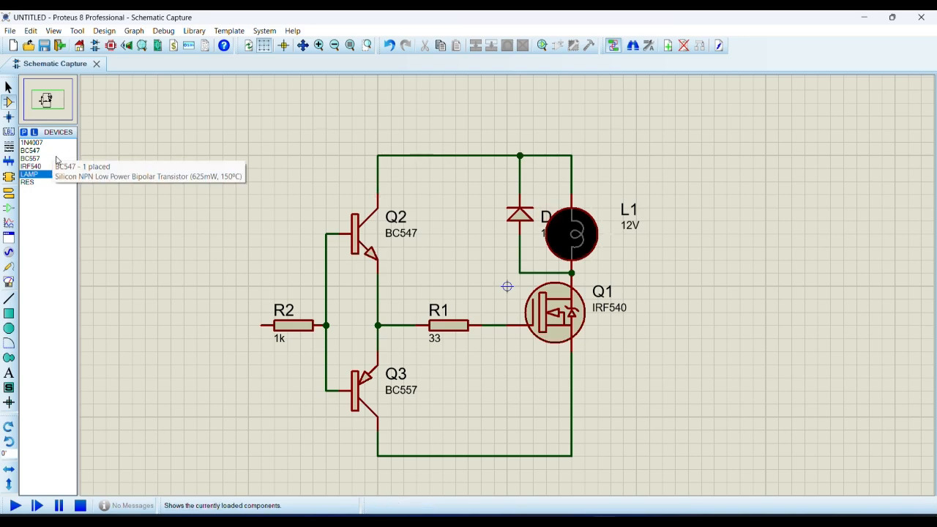
- Search the device library for "batte" and add the BATTERY DC voltage source from the ACTIVE library to the device list
{"action": "left_click", "coordinate": [24, 132]}
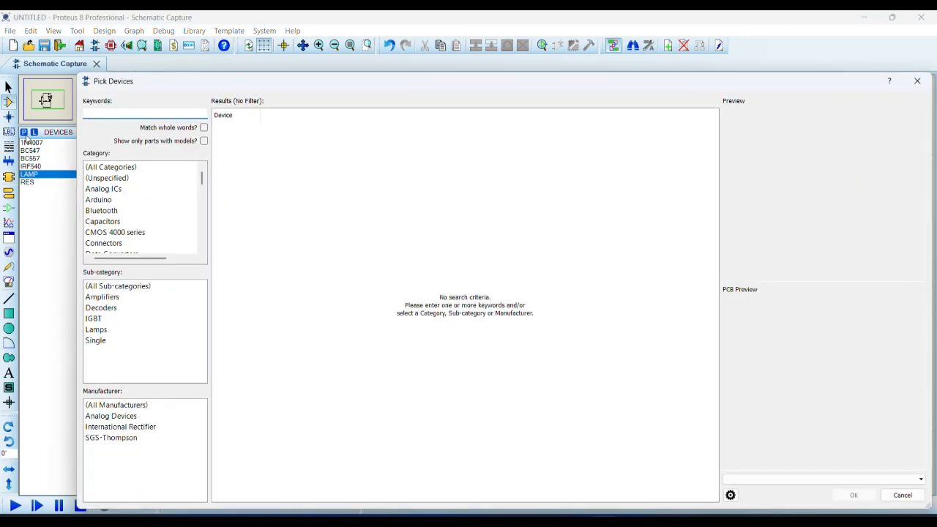
{"action": "type", "text": "batte"}
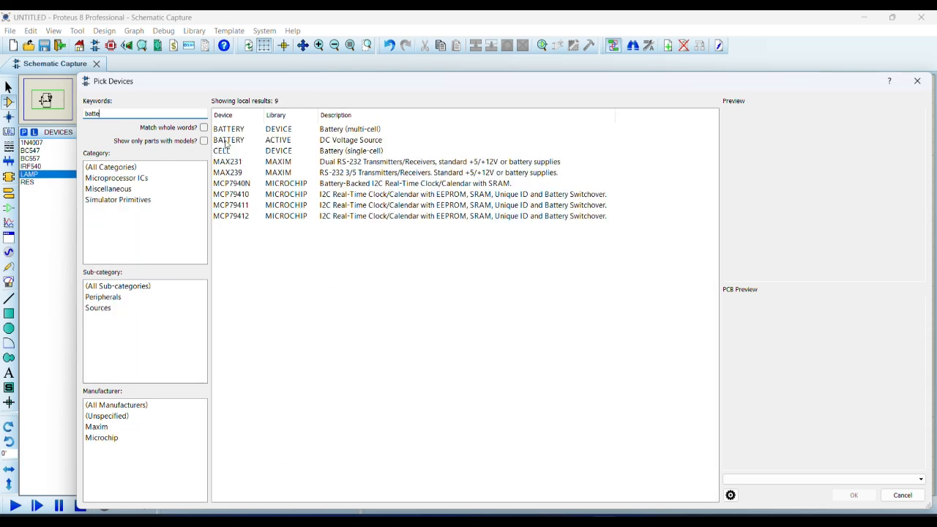
{"action": "left_click", "coordinate": [228, 143]}
{"action": "left_click", "coordinate": [233, 134]}
{"action": "left_click", "coordinate": [231, 145]}
{"action": "double_click", "coordinate": [231, 146]}
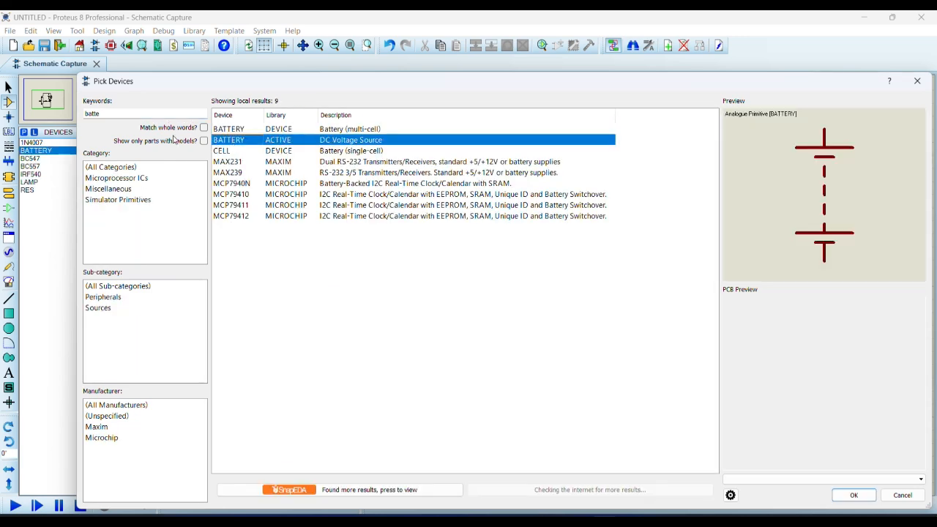
- Add LOGICSTATE from the ACTIVE library to the device list and place it at the 1k resistor's free end
{"action": "double_click", "coordinate": [118, 113]}
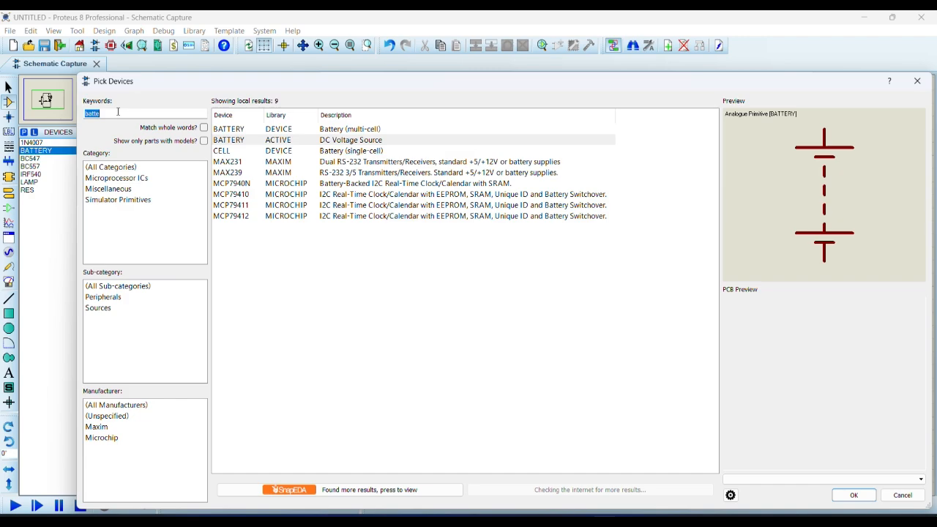
{"action": "type", "text": "logi"}
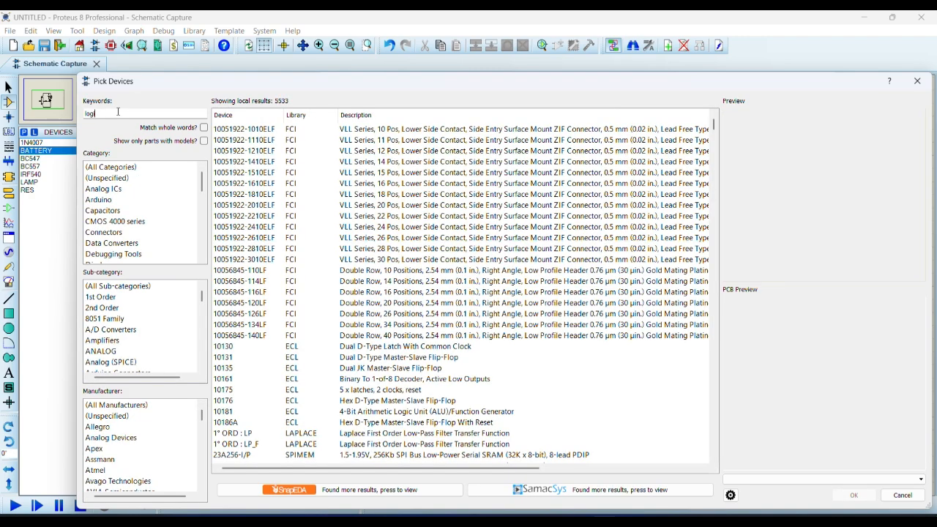
{"action": "type", "text": "cs"}
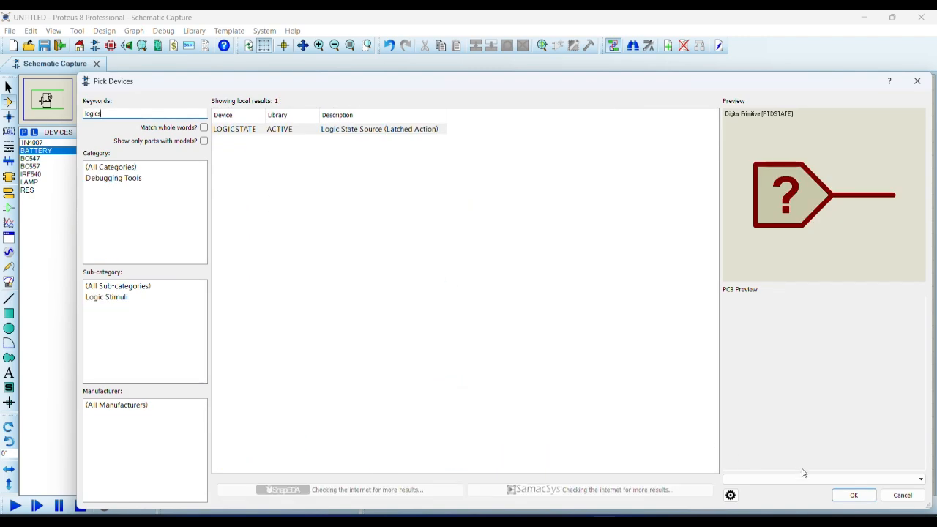
{"action": "left_click", "coordinate": [854, 496]}
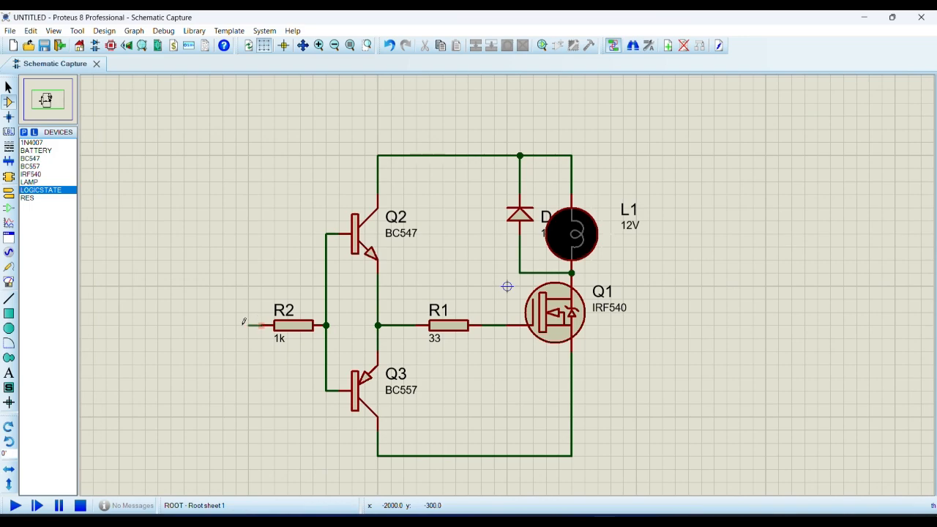
{"action": "left_click", "coordinate": [207, 325]}
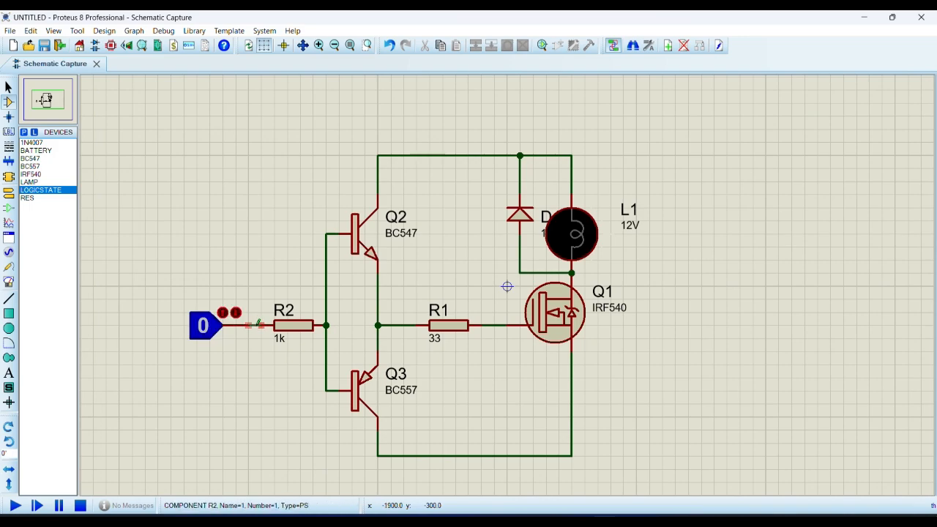
- Place the 12V battery beside the lamp circuit and wire its positive terminal to the supply line and its negative terminal to the IRF540 source line
{"action": "left_click", "coordinate": [37, 151]}
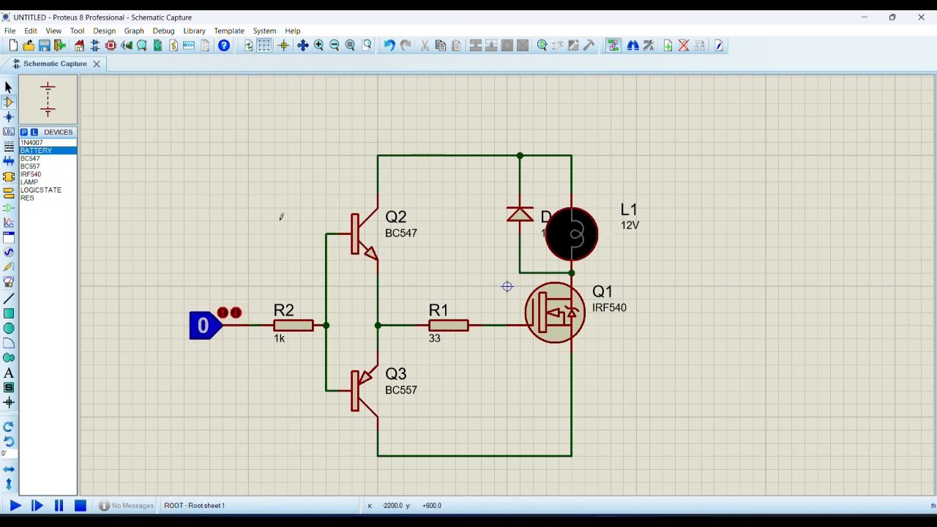
{"action": "left_click", "coordinate": [688, 303]}
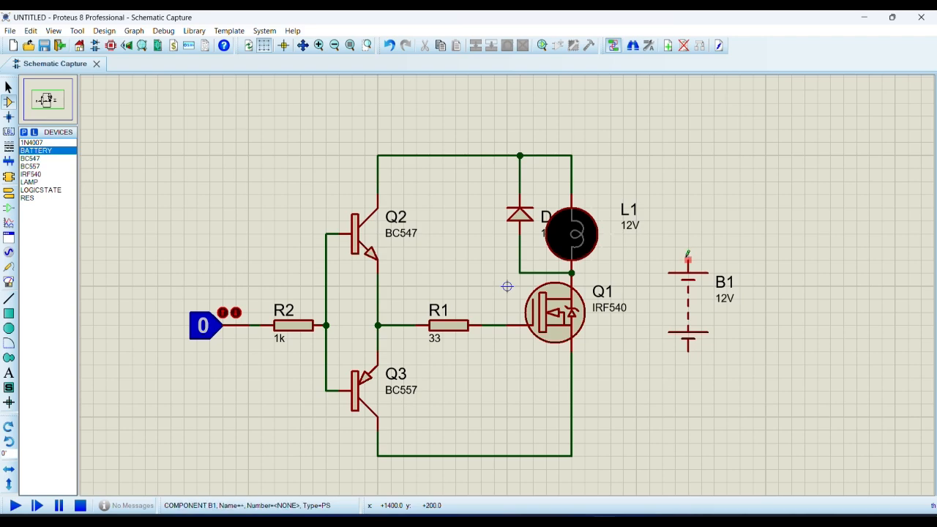
{"action": "left_click", "coordinate": [688, 258]}
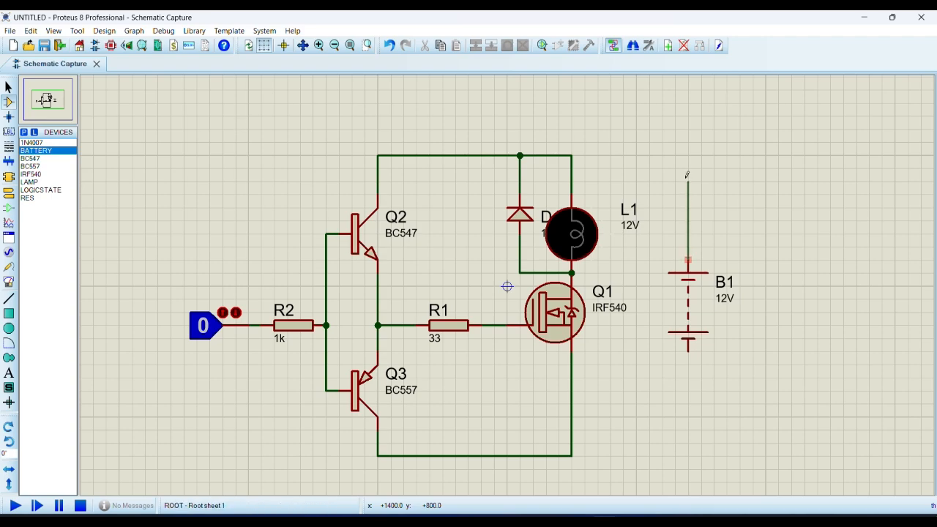
{"action": "left_click", "coordinate": [572, 155]}
{"action": "left_click", "coordinate": [688, 351]}
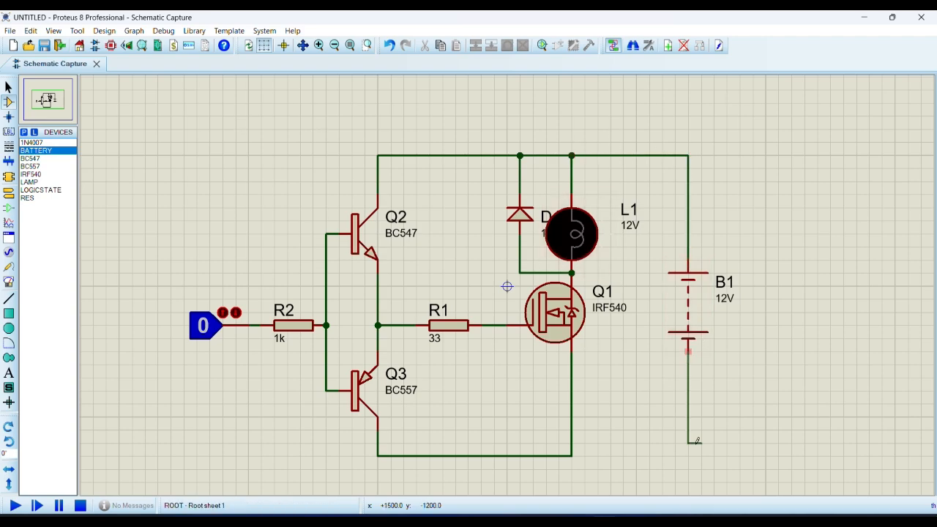
{"action": "left_click", "coordinate": [571, 455]}
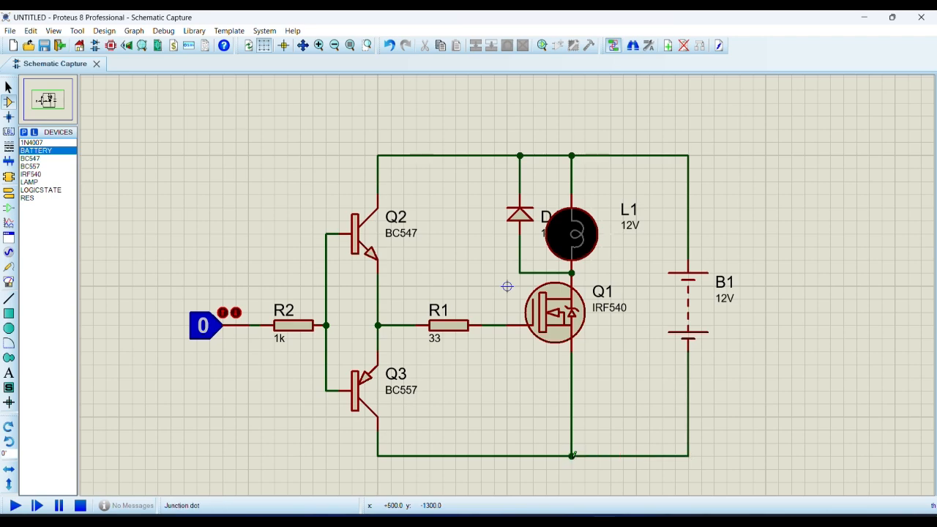
- Place a GROUND terminal on the junction of the IRF540 source and the battery's negative line
{"action": "left_click", "coordinate": [9, 191]}
{"action": "left_click", "coordinate": [32, 183]}
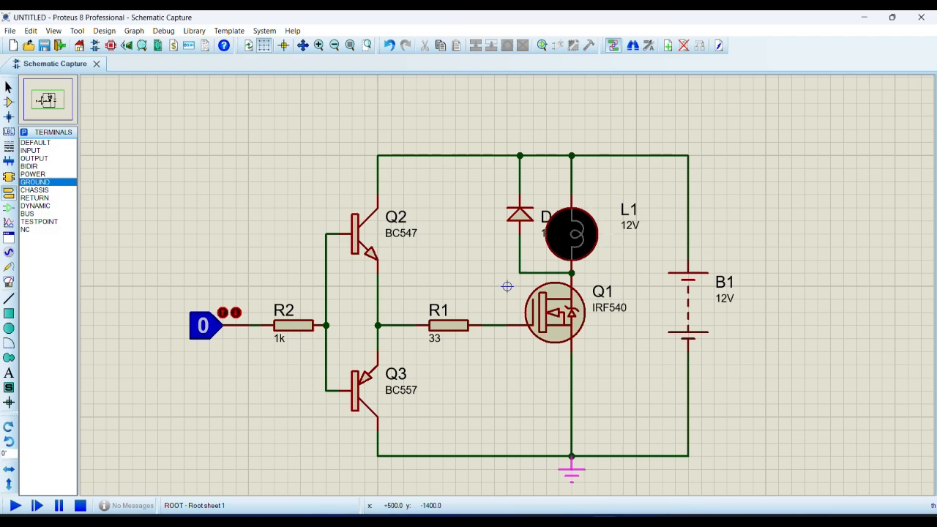
{"action": "left_click", "coordinate": [572, 462]}
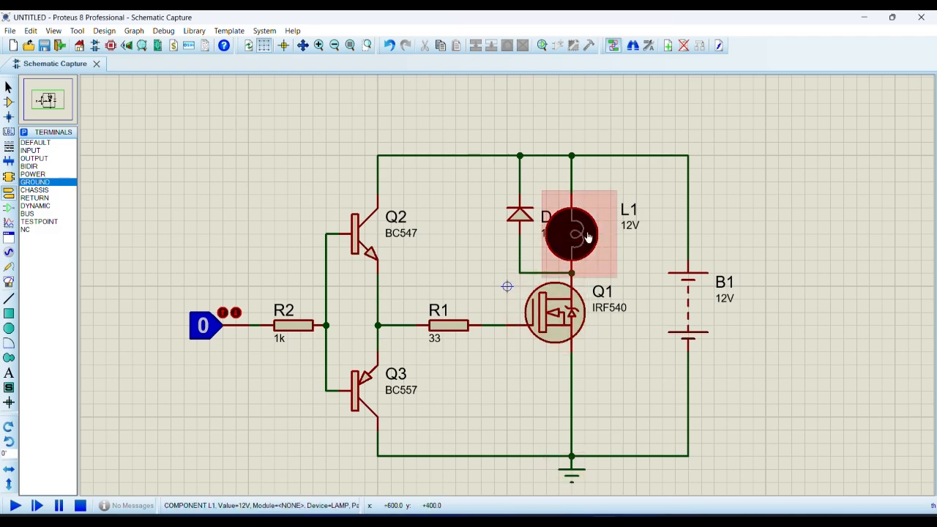
- Run the simulation, toggle the logic input between 1 and 0 twice to test the lamp, and stop the simulation
{"action": "left_click", "coordinate": [15, 505]}
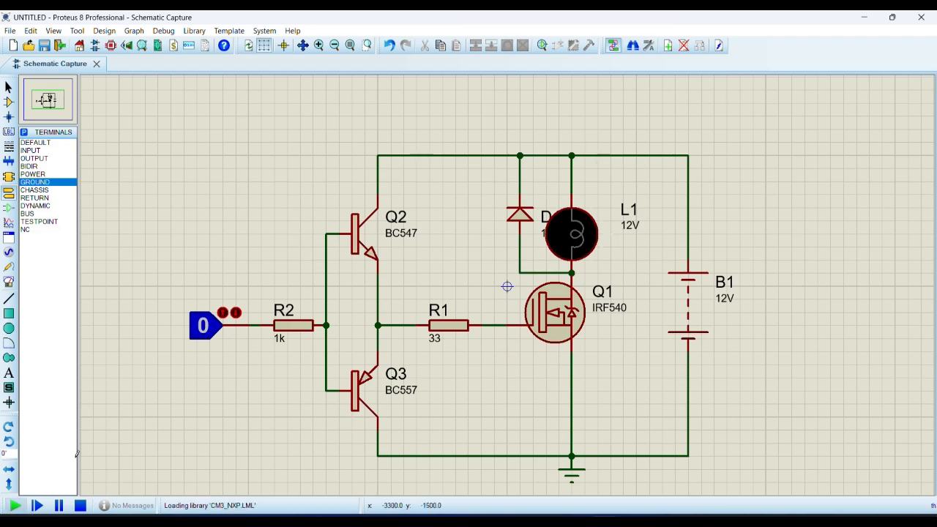
{"action": "left_click", "coordinate": [208, 327]}
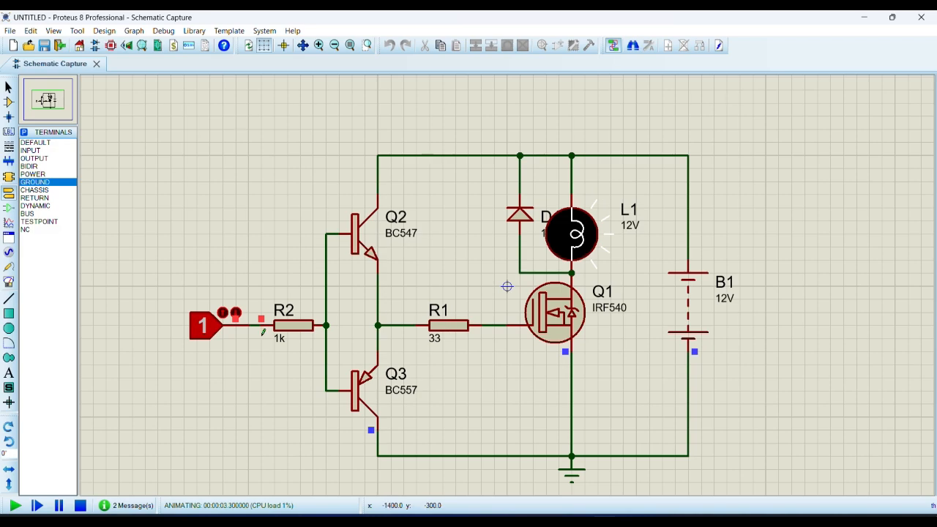
{"action": "left_click", "coordinate": [199, 329]}
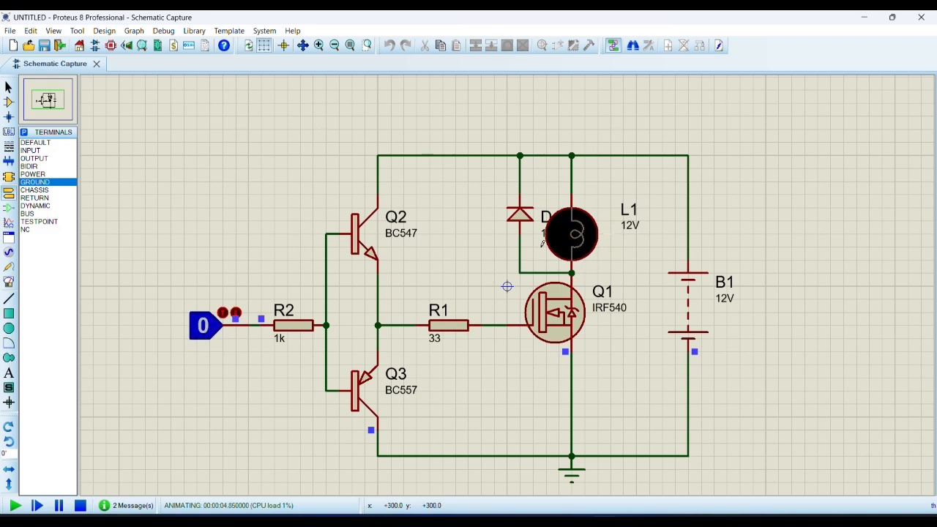
{"action": "left_click", "coordinate": [204, 333]}
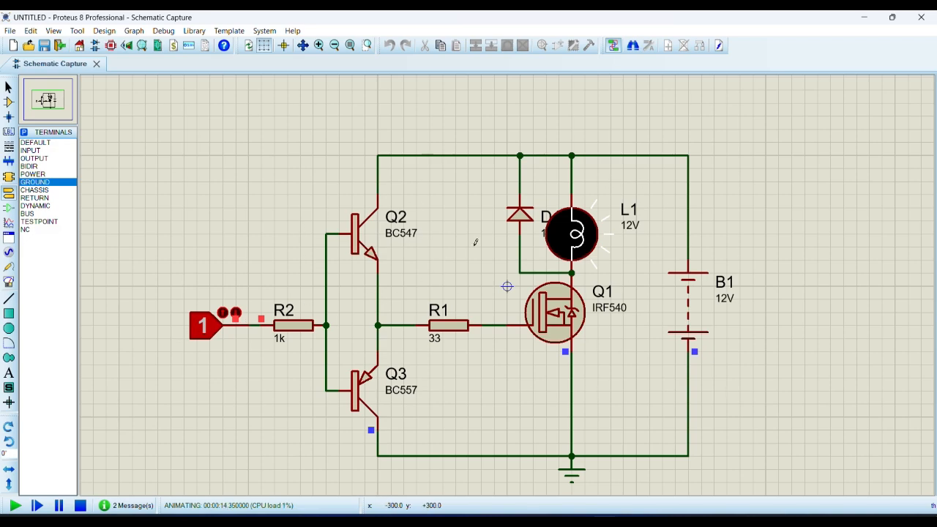
{"action": "left_click", "coordinate": [207, 331]}
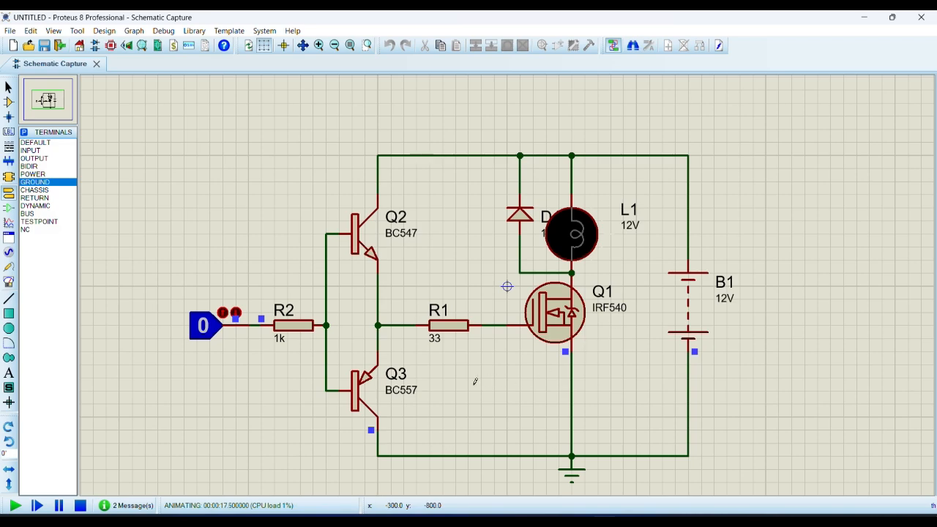
{"action": "left_click", "coordinate": [81, 505]}
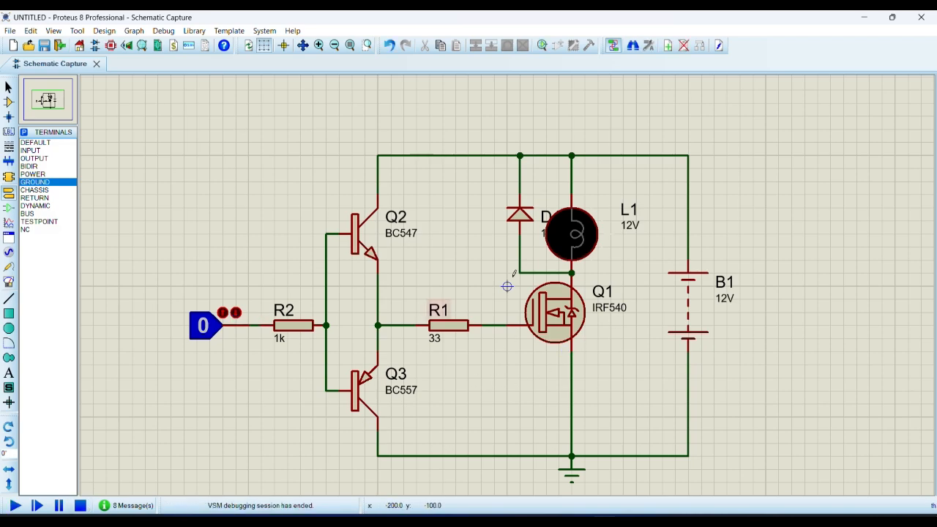
- Replace the lamp with the simple DC MOTOR from the MOTORS library, connected between the supply line and the IRF540 drain
{"action": "left_click", "coordinate": [597, 238]}
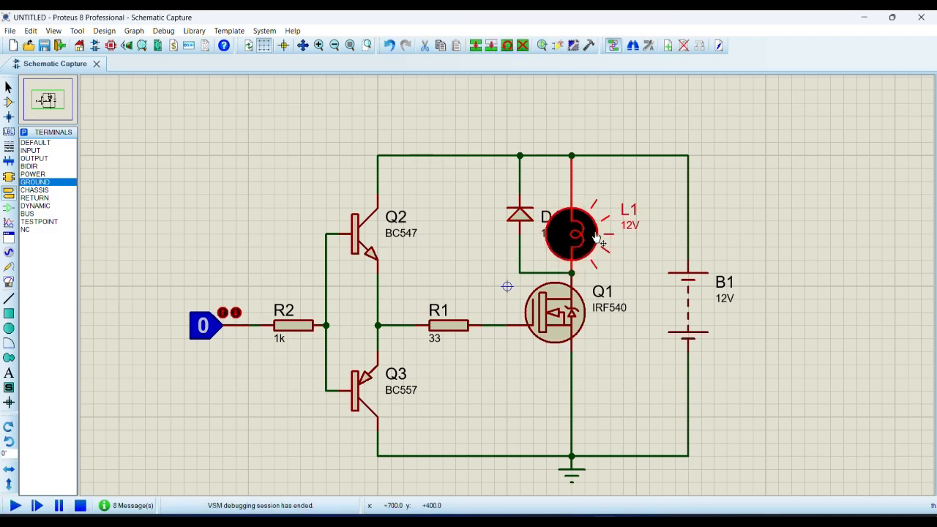
{"action": "key", "text": "Delete"}
{"action": "left_click", "coordinate": [9, 101]}
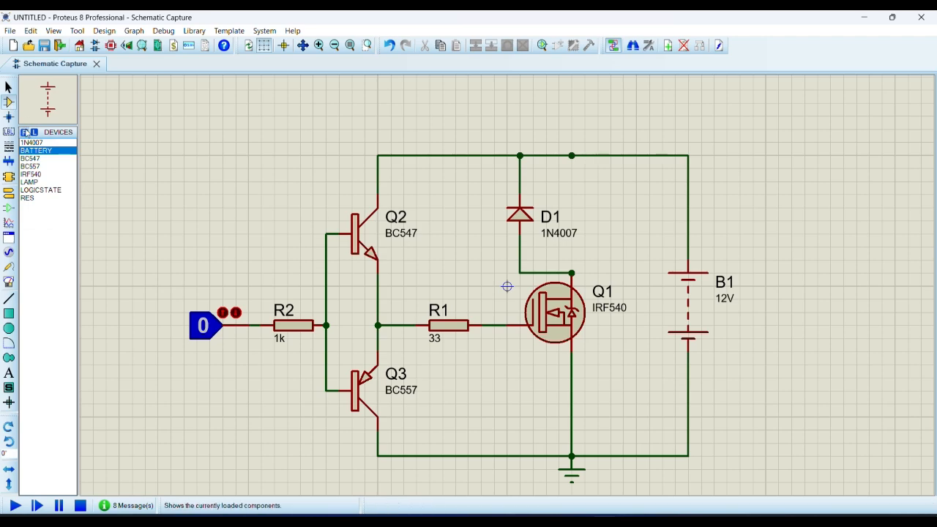
{"action": "left_click", "coordinate": [25, 132]}
{"action": "type", "text": "m"}
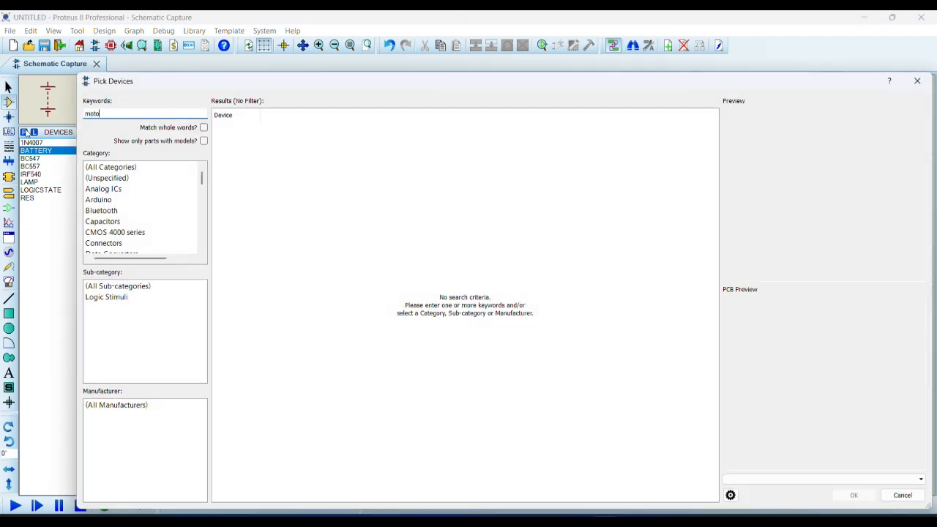
{"action": "type", "text": "oto"}
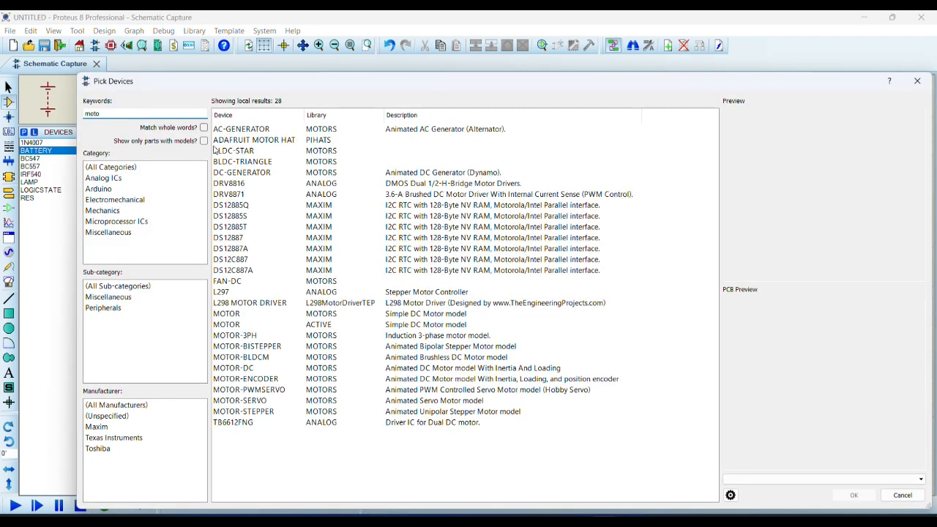
{"action": "type", "text": "r"}
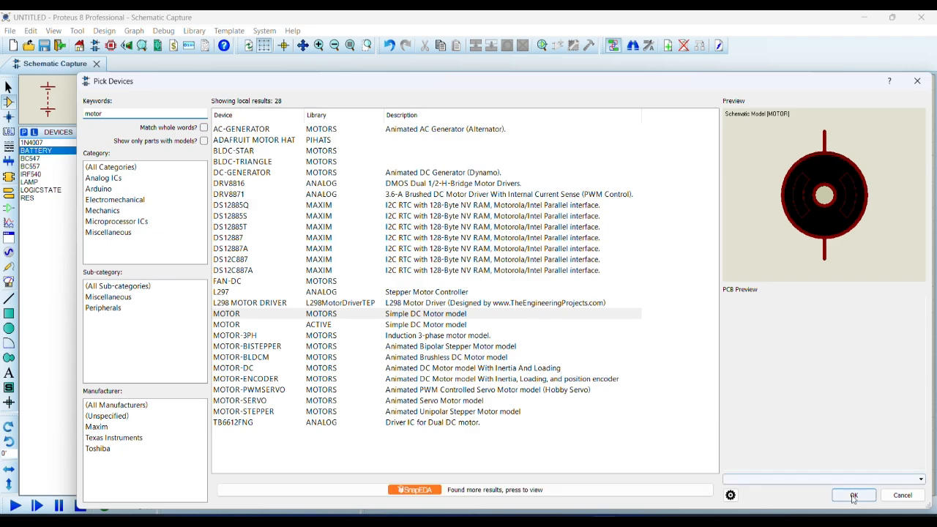
{"action": "left_click", "coordinate": [853, 496]}
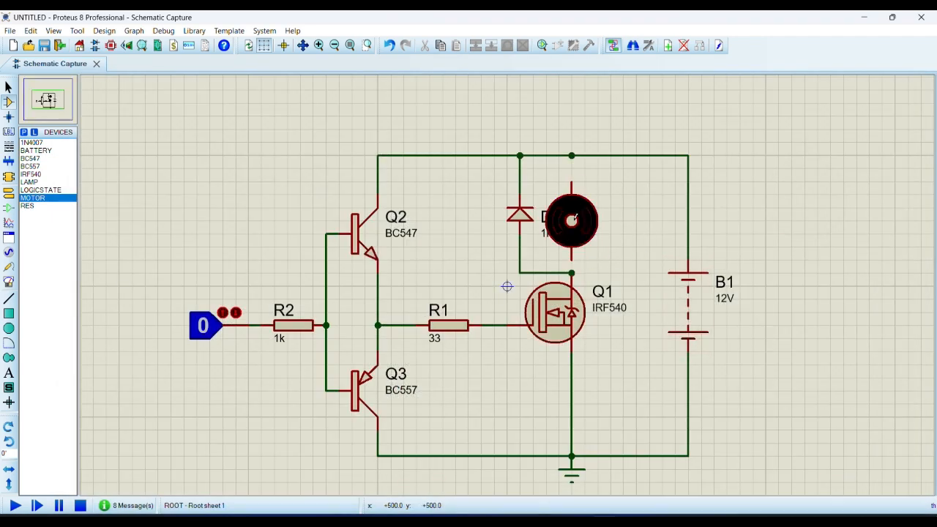
{"action": "left_click", "coordinate": [571, 221]}
- Run the simulation and toggle the logic input between 1 and 0 repeatedly to test the motor
{"action": "left_click", "coordinate": [14, 506]}
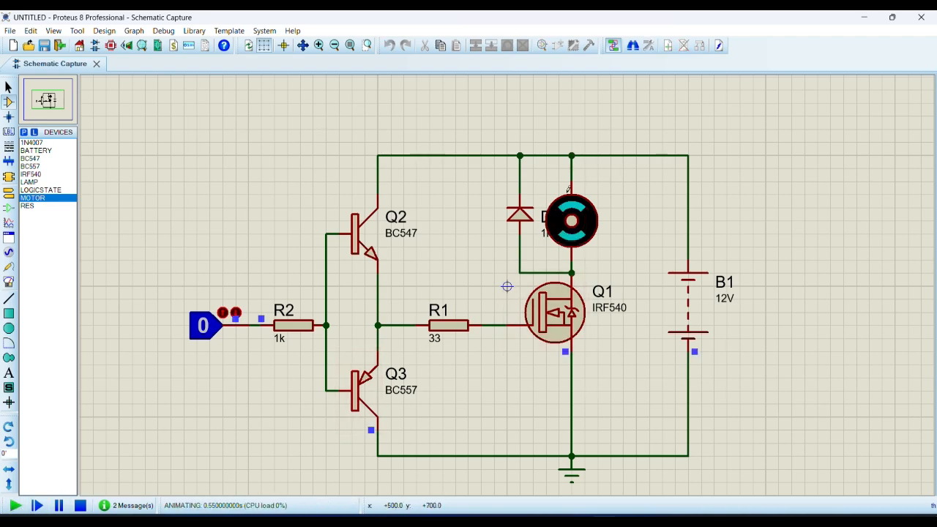
{"action": "left_click", "coordinate": [203, 331]}
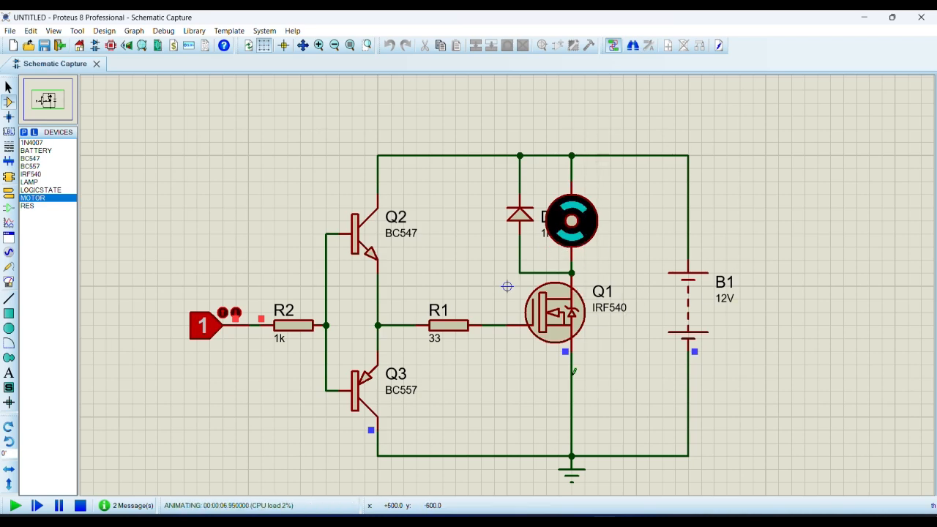
{"action": "left_click", "coordinate": [204, 331]}
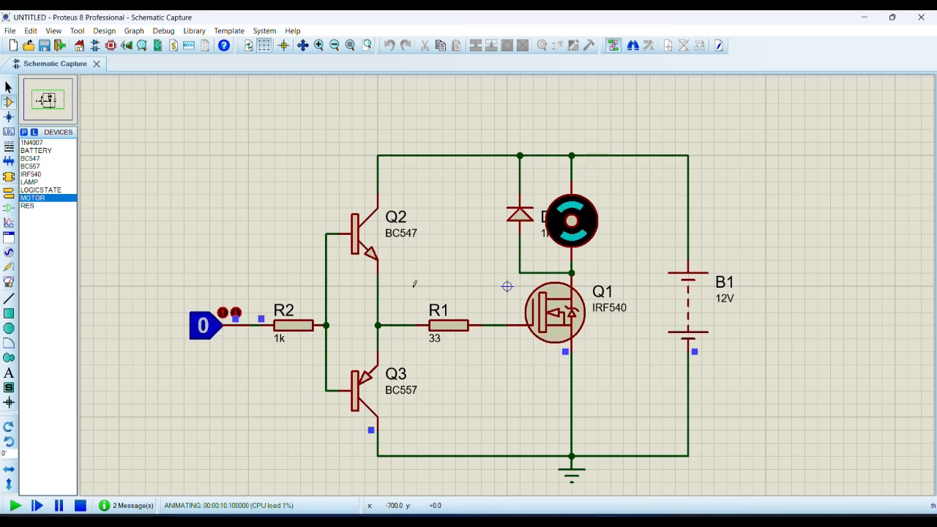
{"action": "left_click", "coordinate": [205, 329]}
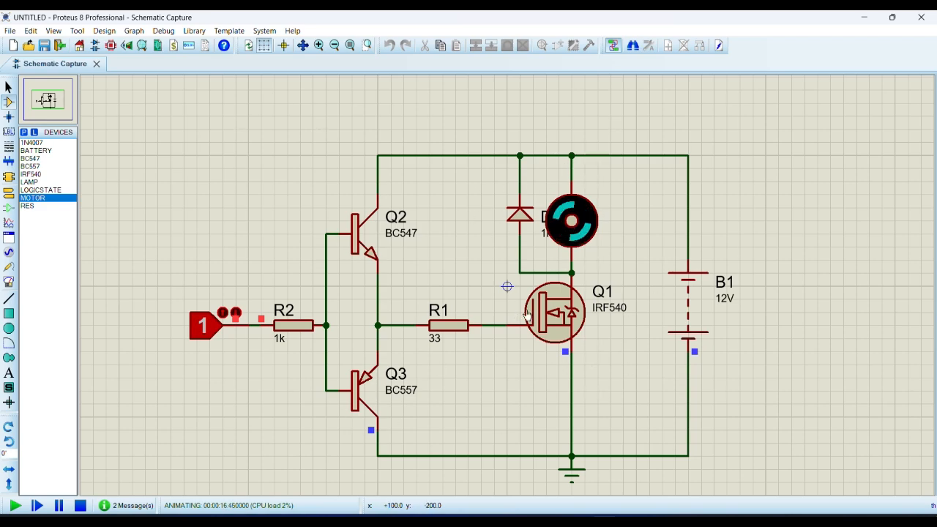
{"action": "left_click", "coordinate": [200, 330]}
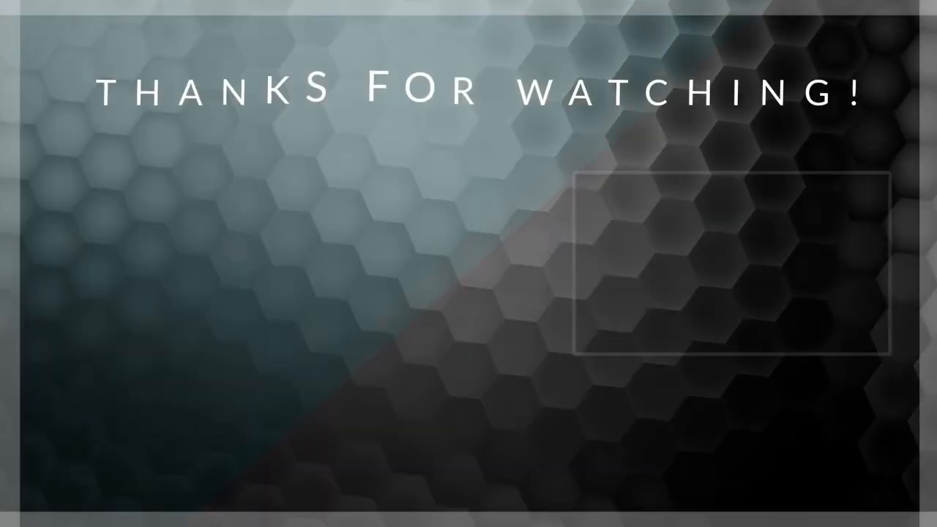